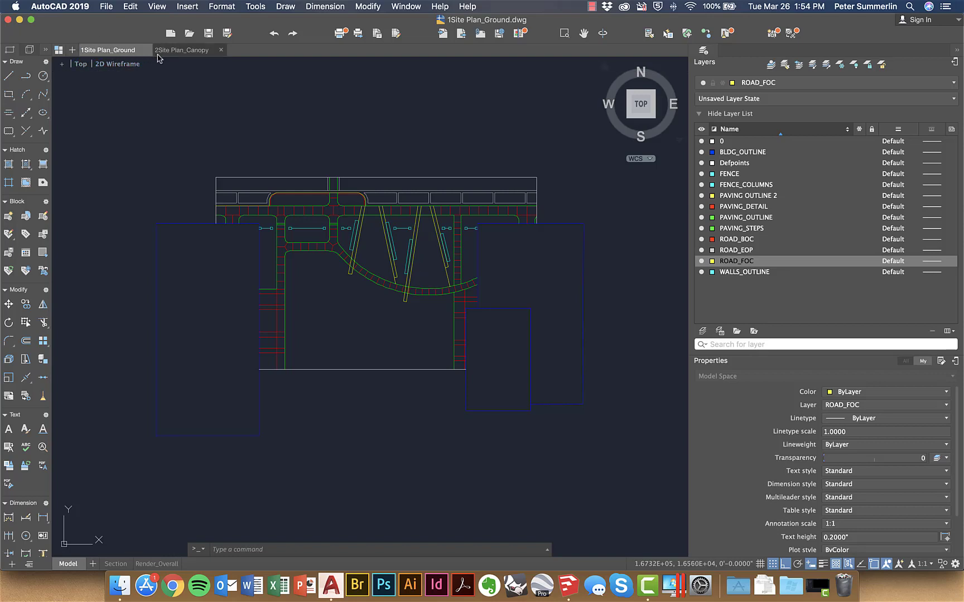
Step: Compare the Canopy and Ground drawings in AutoCAD, ending on 1Site Plan_Ground.dwg
{"action": "left_click", "coordinate": [174, 51]}
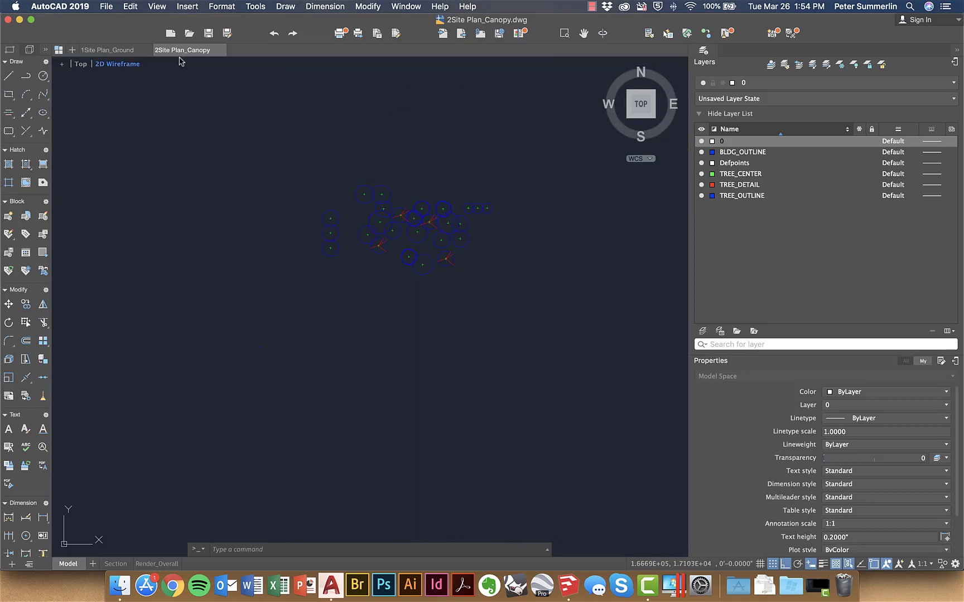
{"action": "left_click", "coordinate": [115, 50]}
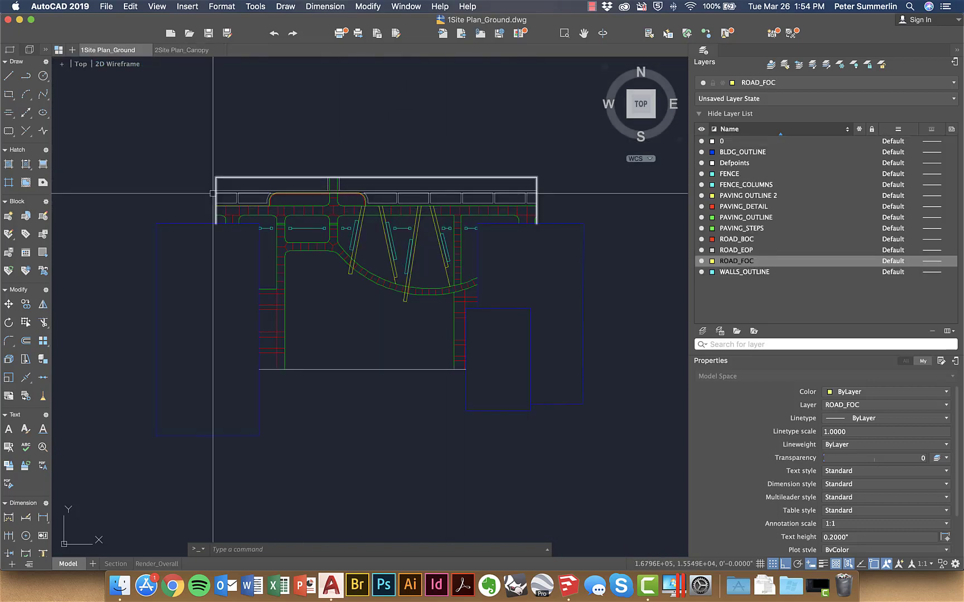
{"action": "left_click", "coordinate": [182, 49]}
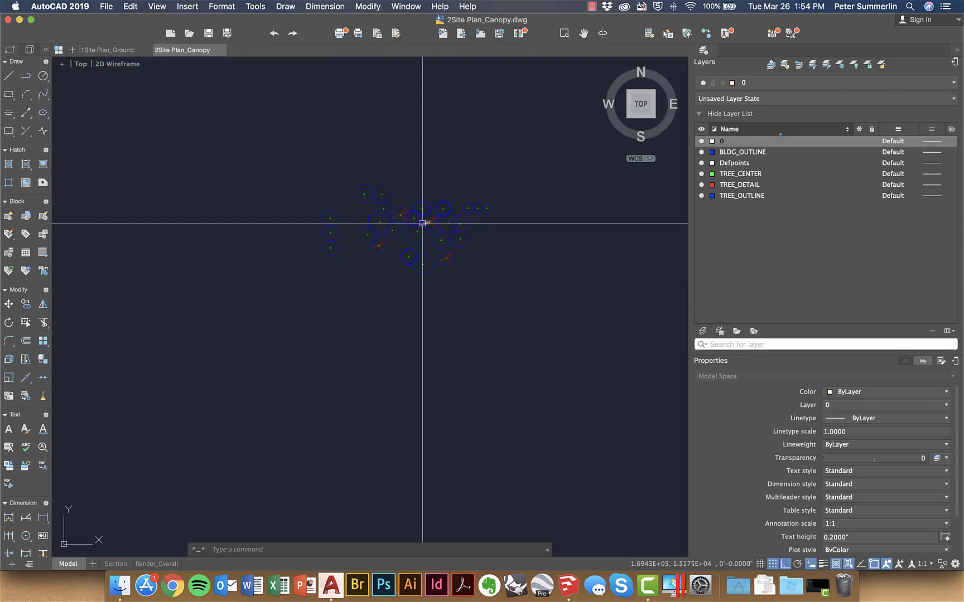
{"action": "left_click", "coordinate": [129, 55]}
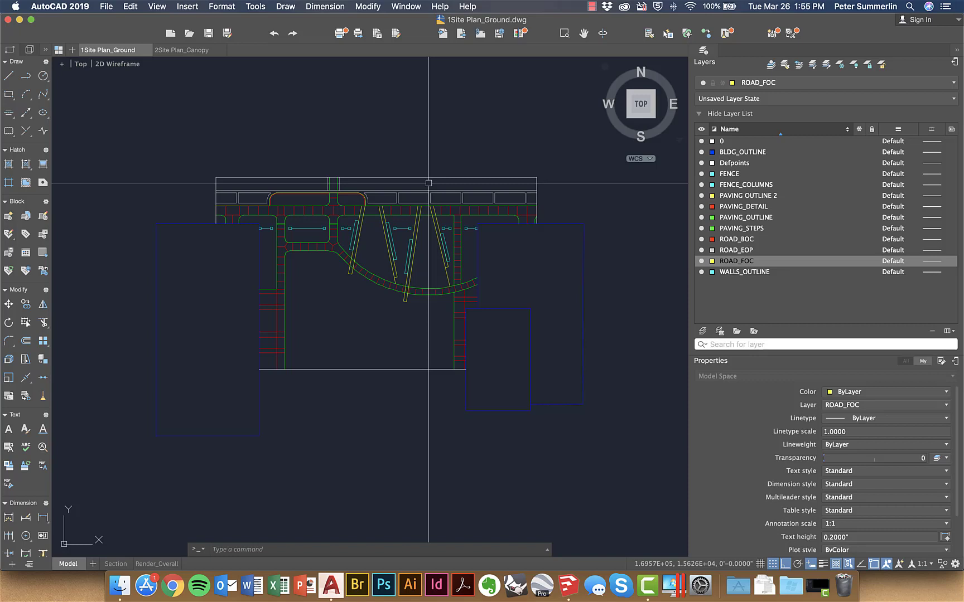
Step: In SketchUp, choose 1Site Plan_Ground.dwg from LA 1223 > 6.Project06 > Import and Model Lab for import
{"action": "left_click", "coordinate": [567, 586]}
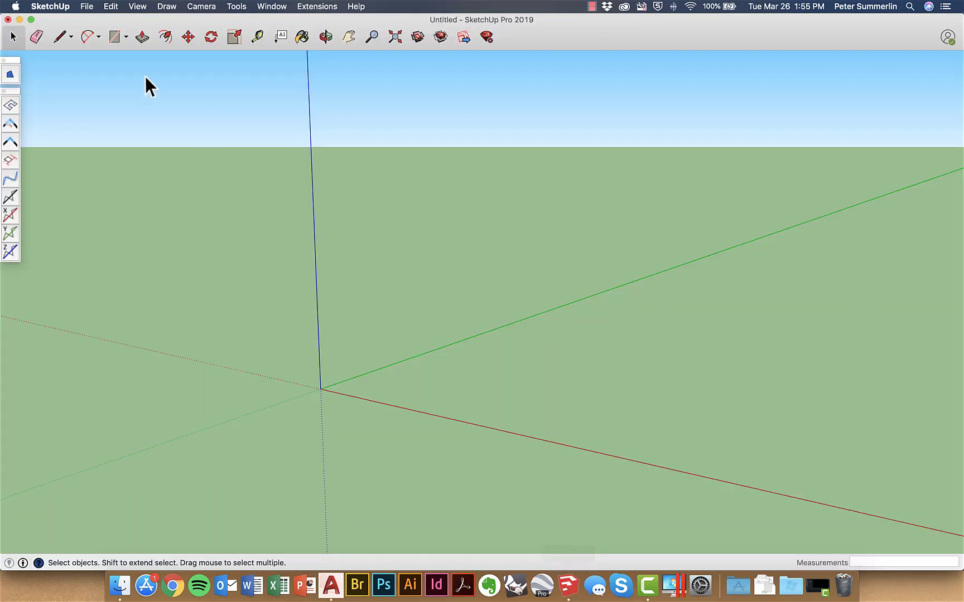
{"action": "left_click", "coordinate": [87, 6]}
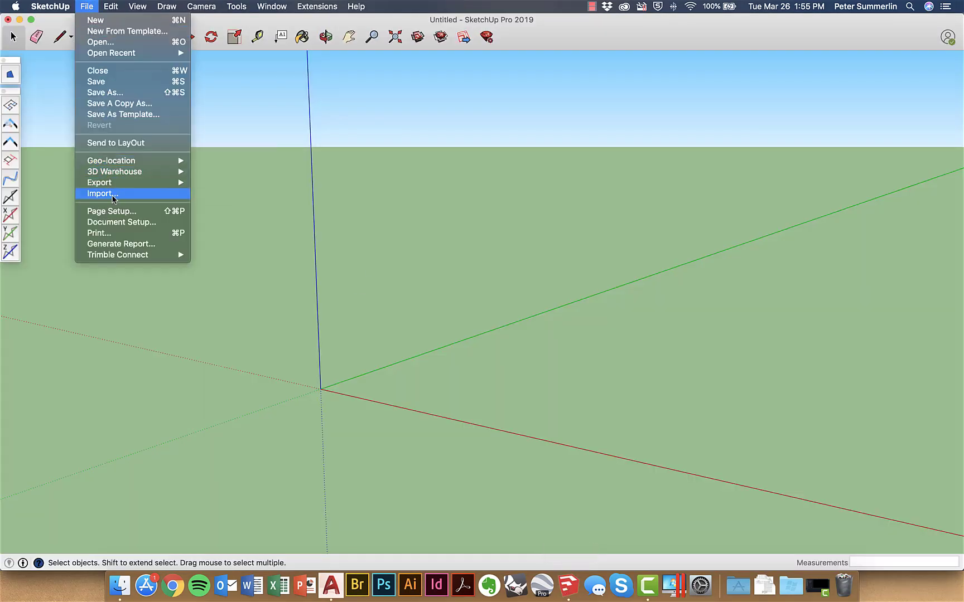
{"action": "left_click", "coordinate": [111, 194]}
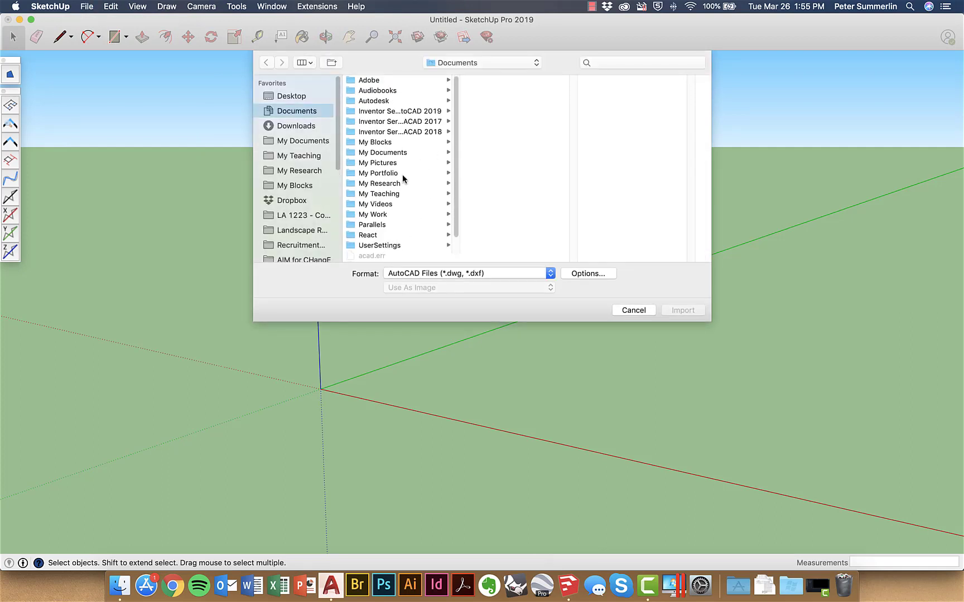
{"action": "left_click", "coordinate": [322, 213]}
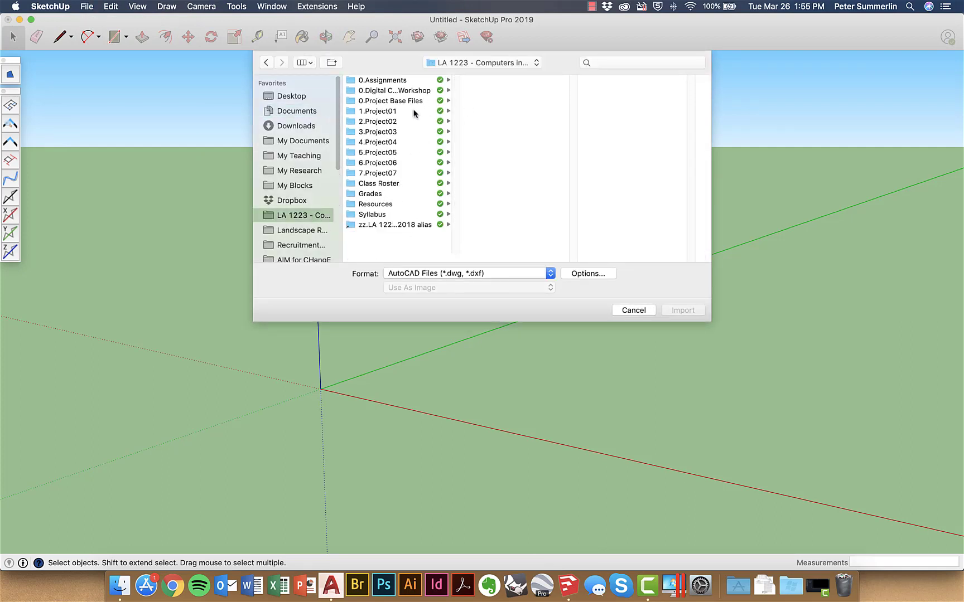
{"action": "left_click", "coordinate": [399, 162]}
{"action": "left_click", "coordinate": [499, 82]}
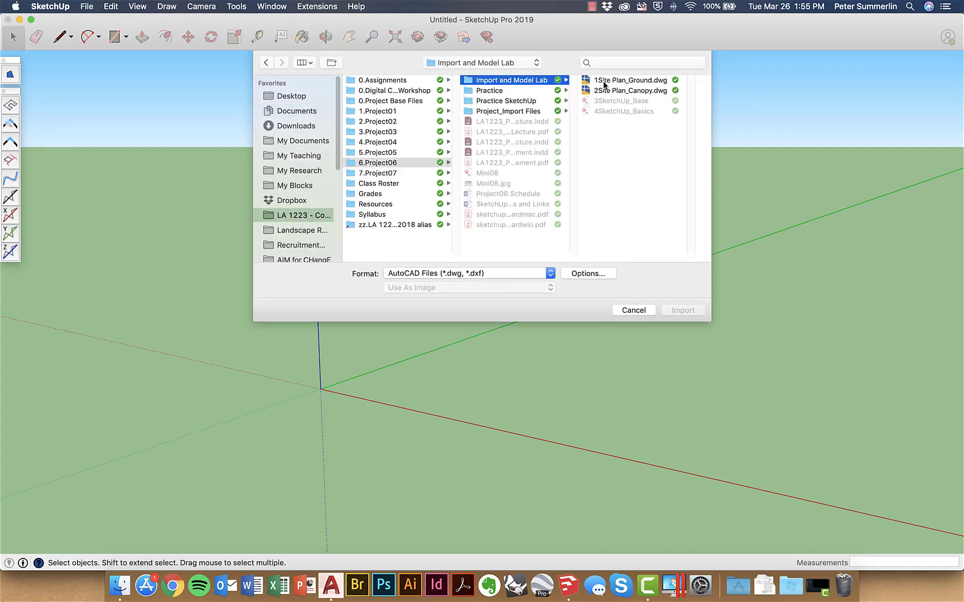
{"action": "left_click", "coordinate": [604, 82]}
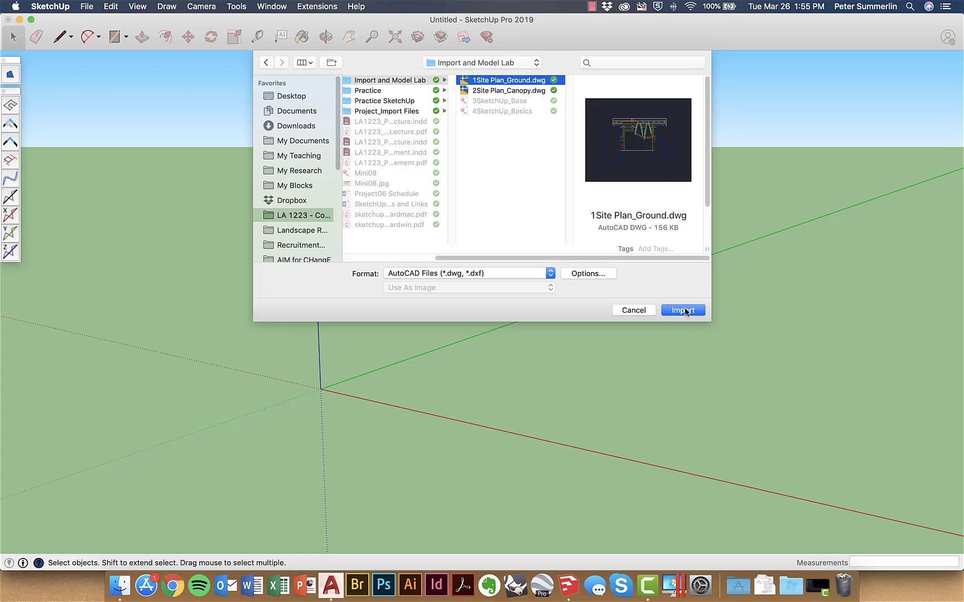
Step: Keep Model Units as the DWG import unit and confirm the import options
{"action": "left_click", "coordinate": [600, 275]}
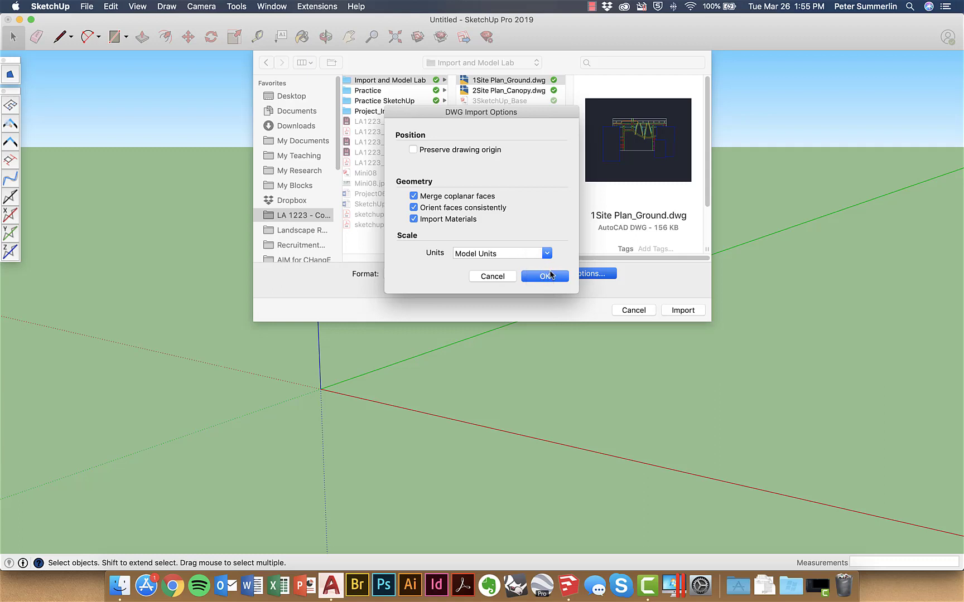
{"action": "left_click", "coordinate": [547, 254]}
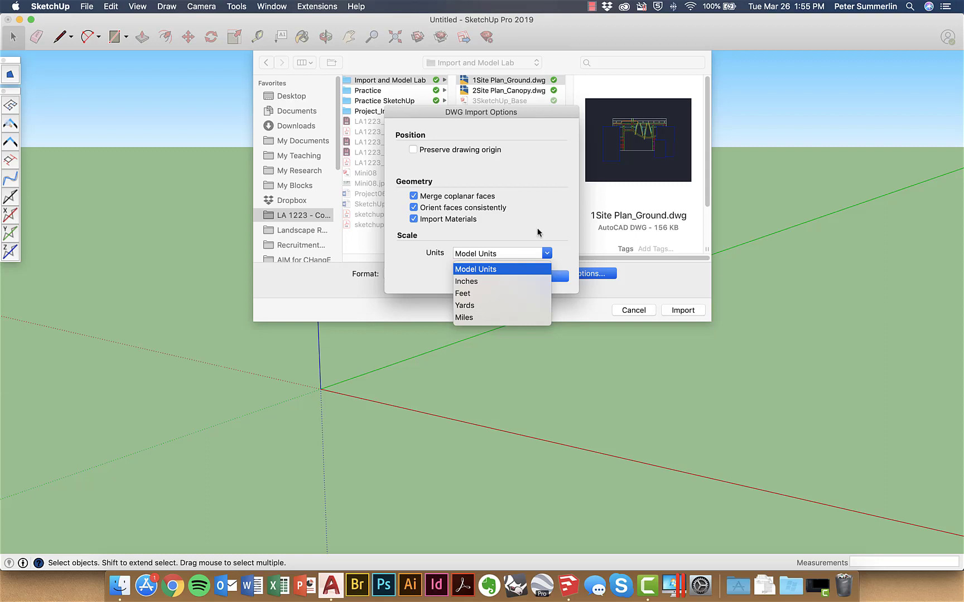
{"action": "left_click", "coordinate": [543, 215]}
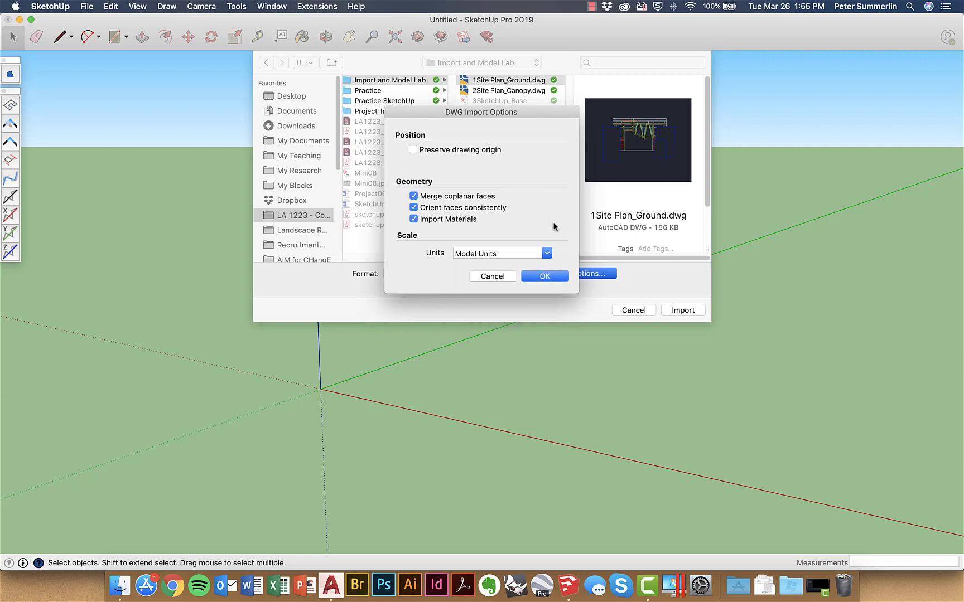
{"action": "left_click", "coordinate": [557, 282]}
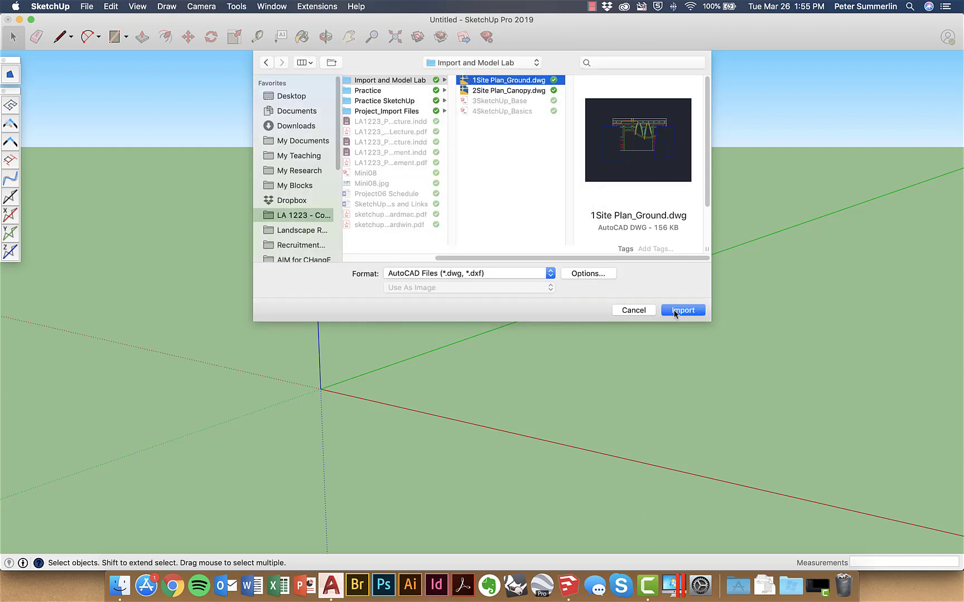
Step: Import 1Site Plan_Ground.dwg, dismiss the results, and explode its component into loose edges
{"action": "left_click", "coordinate": [673, 311]}
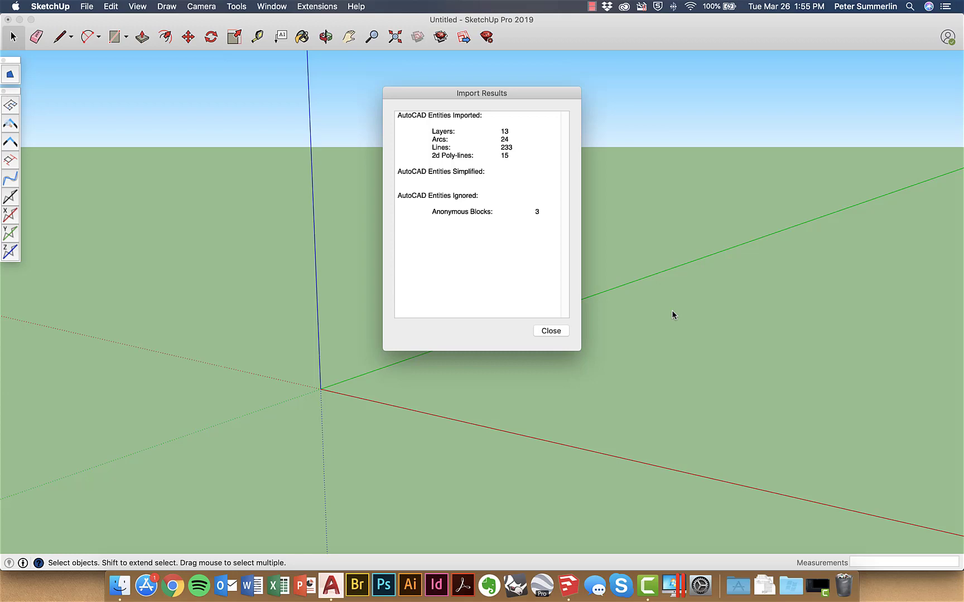
{"action": "left_click", "coordinate": [556, 332]}
{"action": "middle_click_drag", "start_coordinate": [491, 243], "coordinate": [547, 206]}
{"action": "scroll", "coordinate": [544, 198], "scroll_direction": "up", "scroll_amount": 3}
{"action": "scroll", "coordinate": [544, 198], "scroll_direction": "down", "scroll_amount": 4}
{"action": "left_click", "coordinate": [543, 196]}
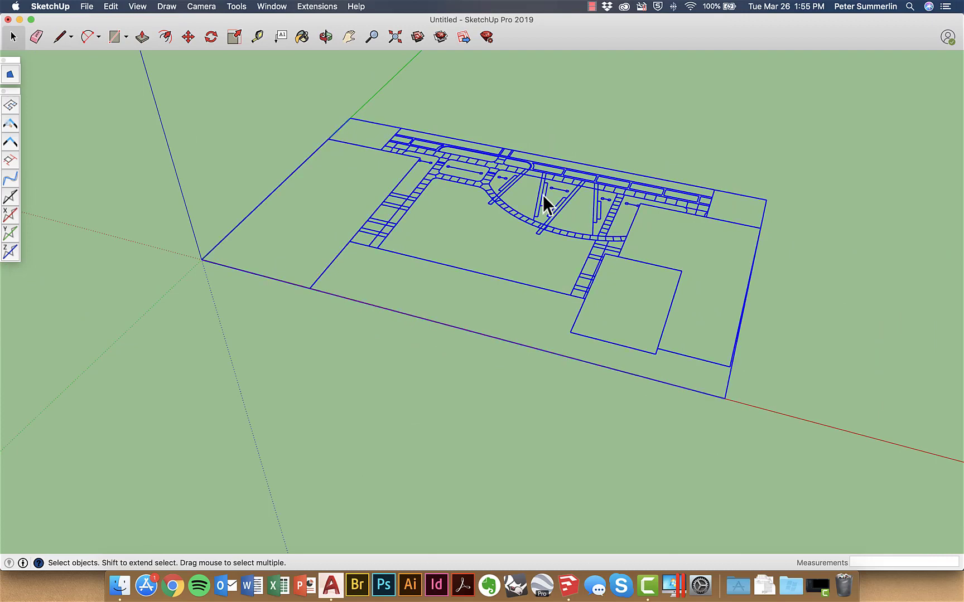
{"action": "right_click", "coordinate": [543, 195]}
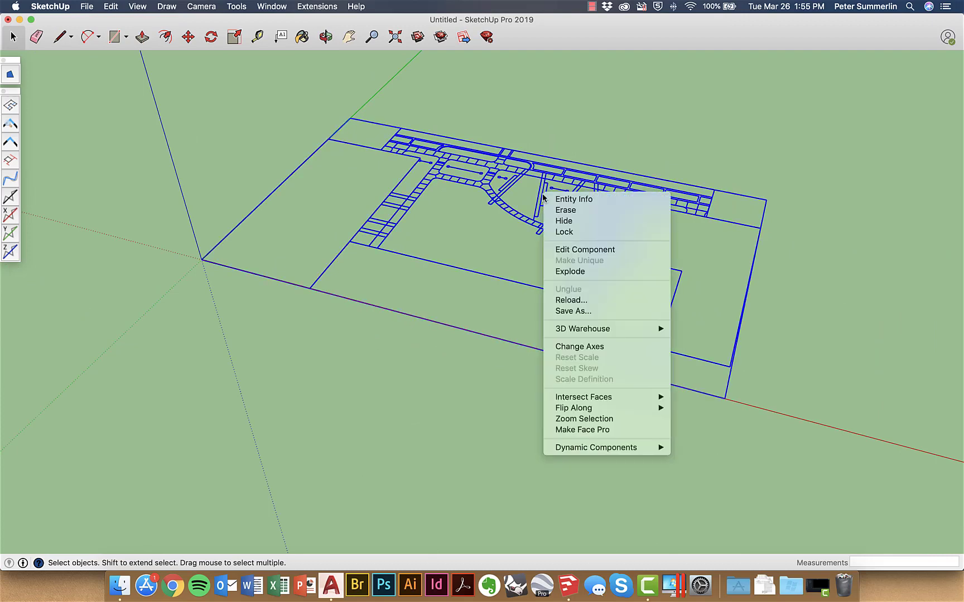
{"action": "left_click", "coordinate": [585, 272]}
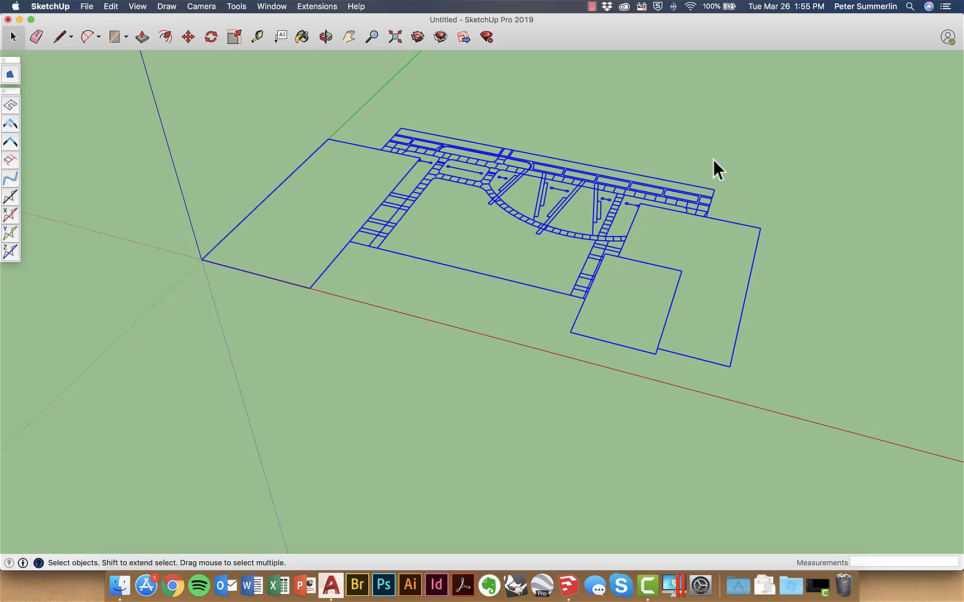
{"action": "left_click", "coordinate": [669, 151]}
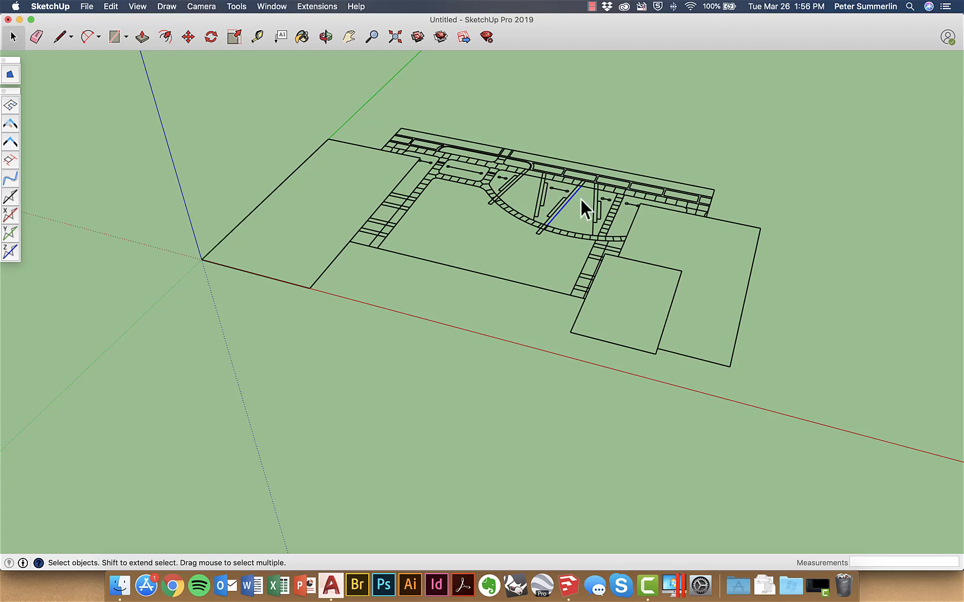
{"action": "scroll", "coordinate": [575, 221], "scroll_direction": "up", "scroll_amount": 10}
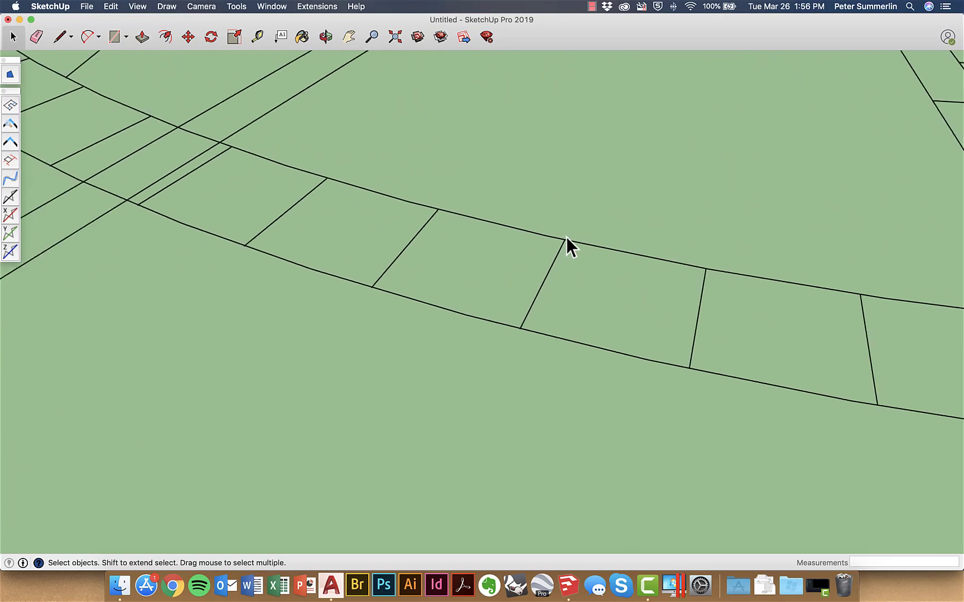
{"action": "scroll", "coordinate": [566, 237], "scroll_direction": "up", "scroll_amount": 10}
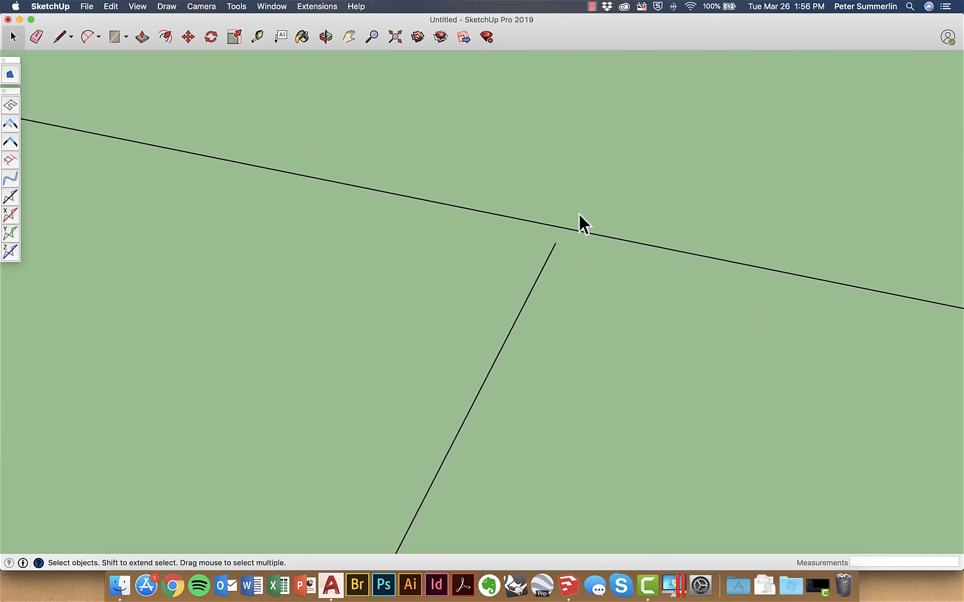
{"action": "scroll", "coordinate": [565, 232], "scroll_direction": "up", "scroll_amount": 2}
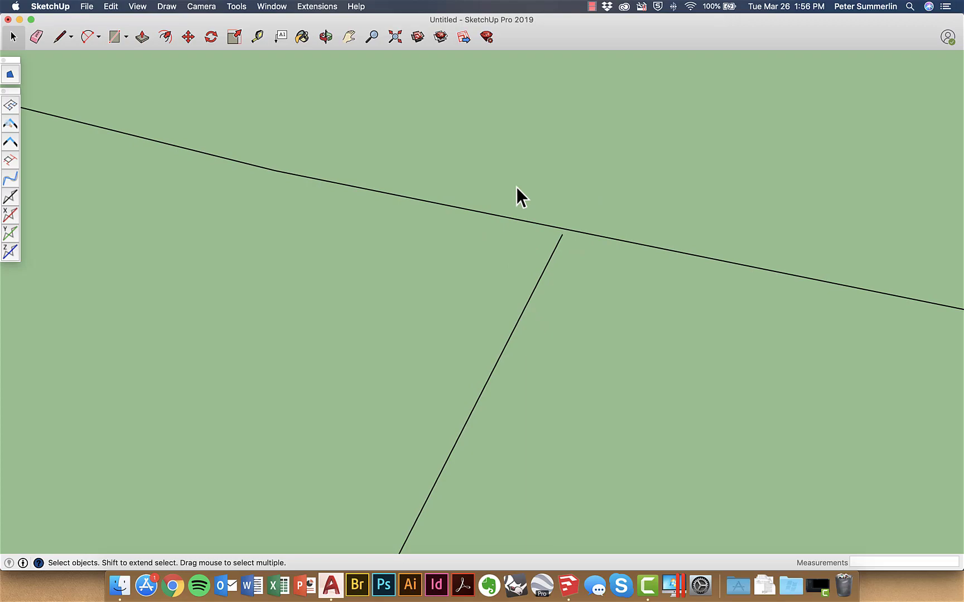
{"action": "scroll", "coordinate": [536, 214], "scroll_direction": "down", "scroll_amount": 10}
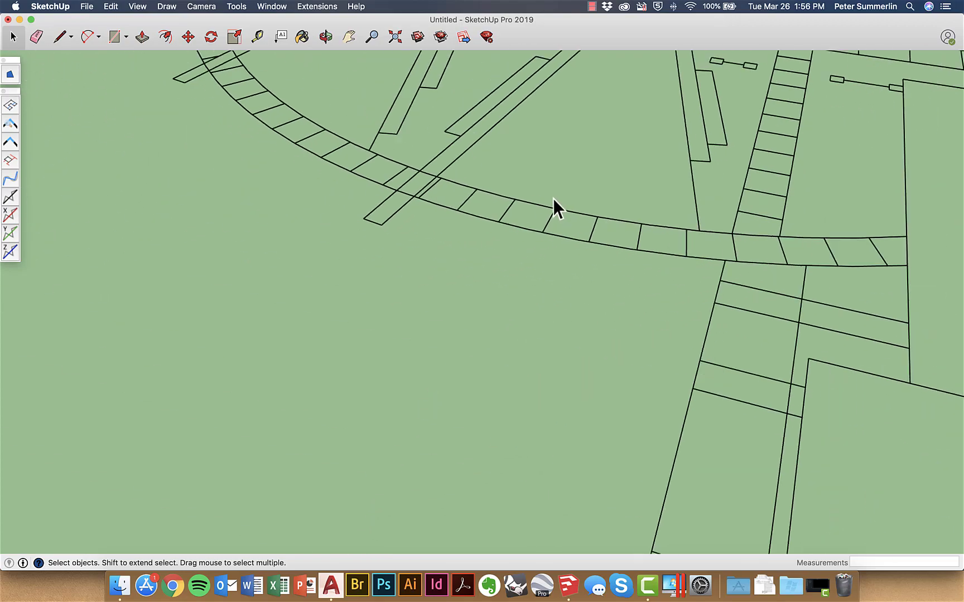
{"action": "scroll", "coordinate": [561, 187], "scroll_direction": "down", "scroll_amount": 5}
{"action": "mouse_move", "coordinate": [570, 173]}
{"action": "middle_mouse_down"}
{"action": "mouse_move", "coordinate": [550, 142]}
{"action": "mouse_move", "coordinate": [549, 172]}
{"action": "mouse_move", "coordinate": [533, 125]}
{"action": "mouse_move", "coordinate": [543, 119]}
{"action": "middle_mouse_up"}
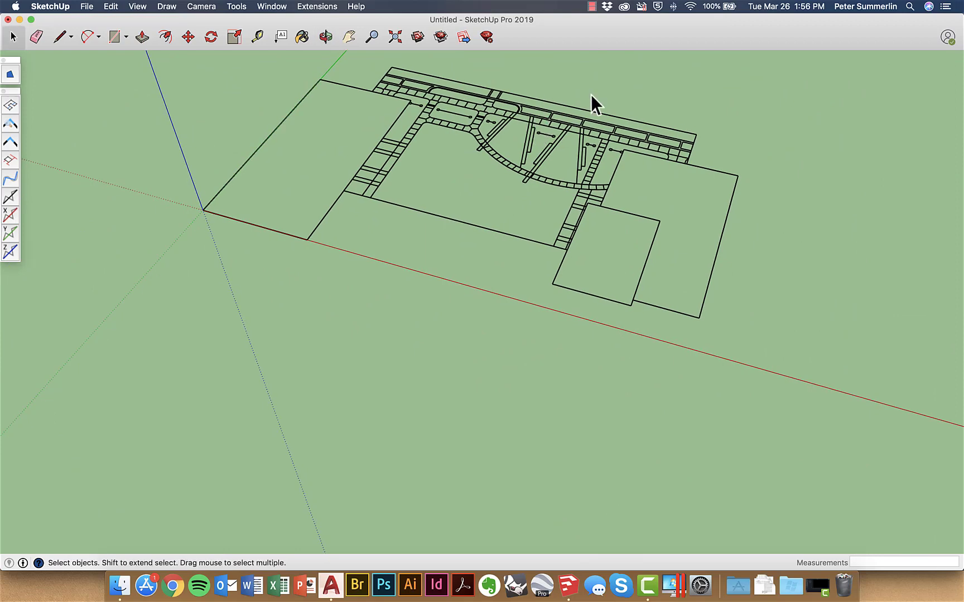
{"action": "left_click_drag", "start_coordinate": [738, 63], "coordinate": [211, 297]}
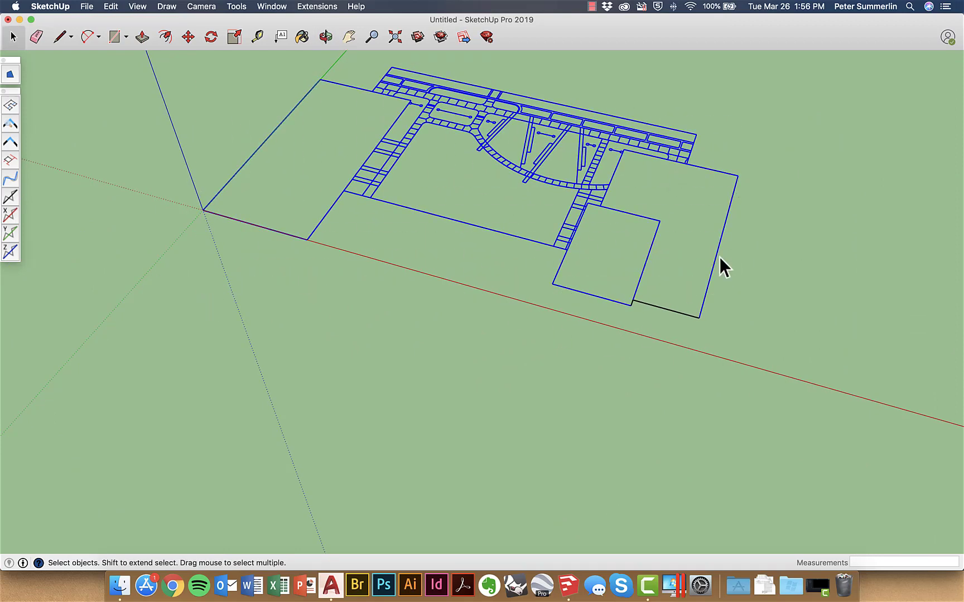
{"action": "left_click_drag", "start_coordinate": [200, 332], "coordinate": [182, 341]}
{"action": "left_click", "coordinate": [281, 8]}
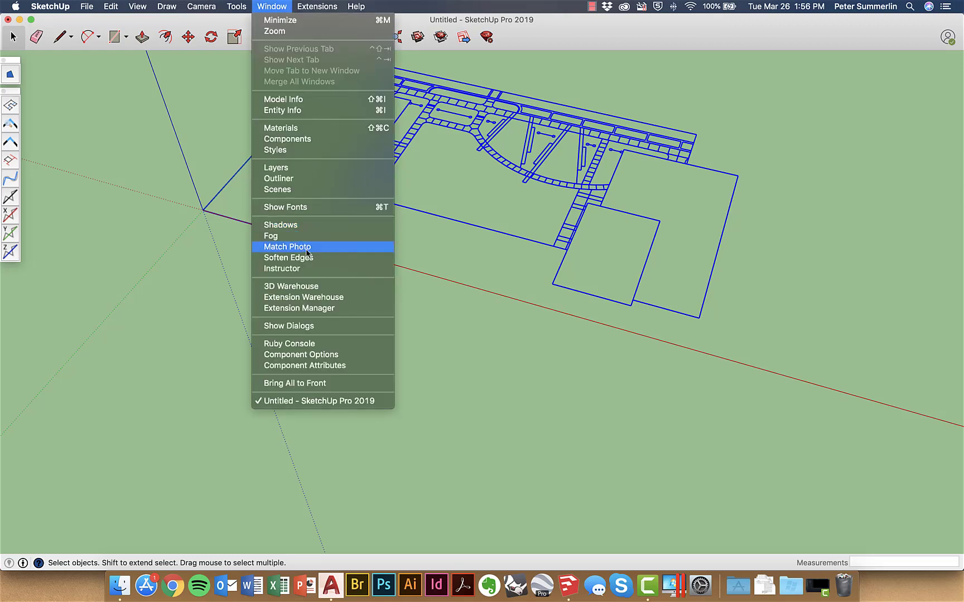
{"action": "left_click", "coordinate": [326, 313]}
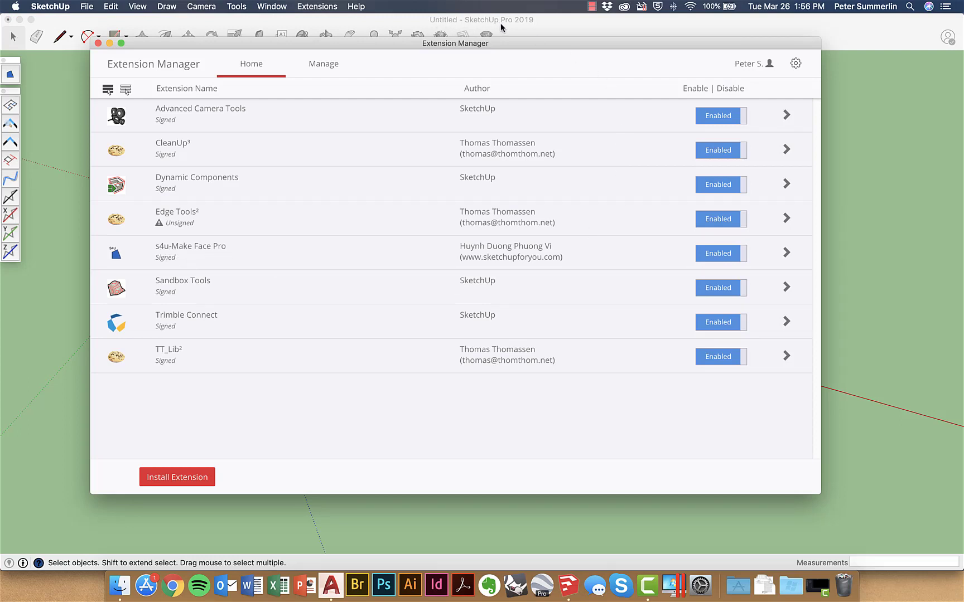
{"action": "left_click", "coordinate": [98, 44]}
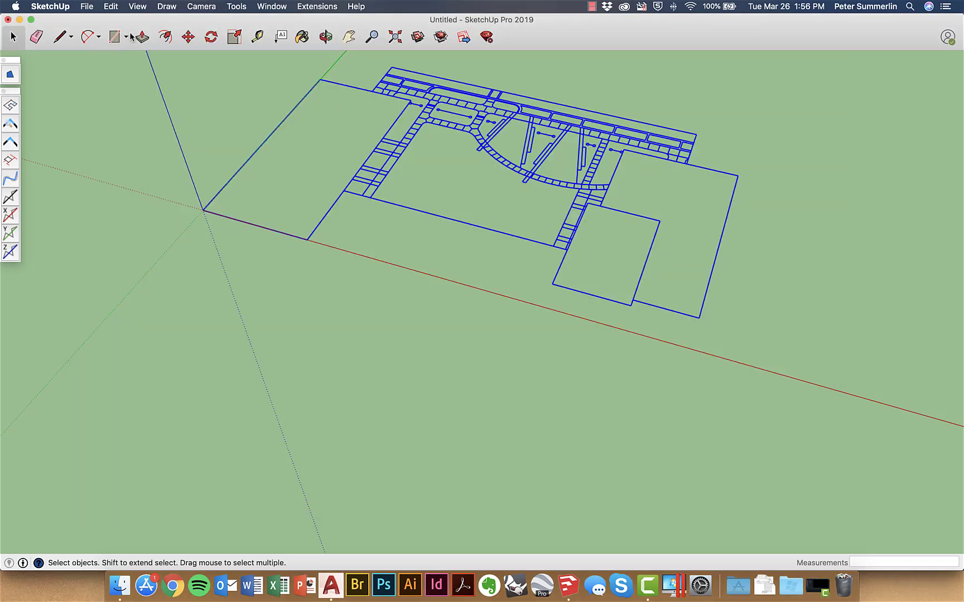
{"action": "left_click", "coordinate": [137, 6]}
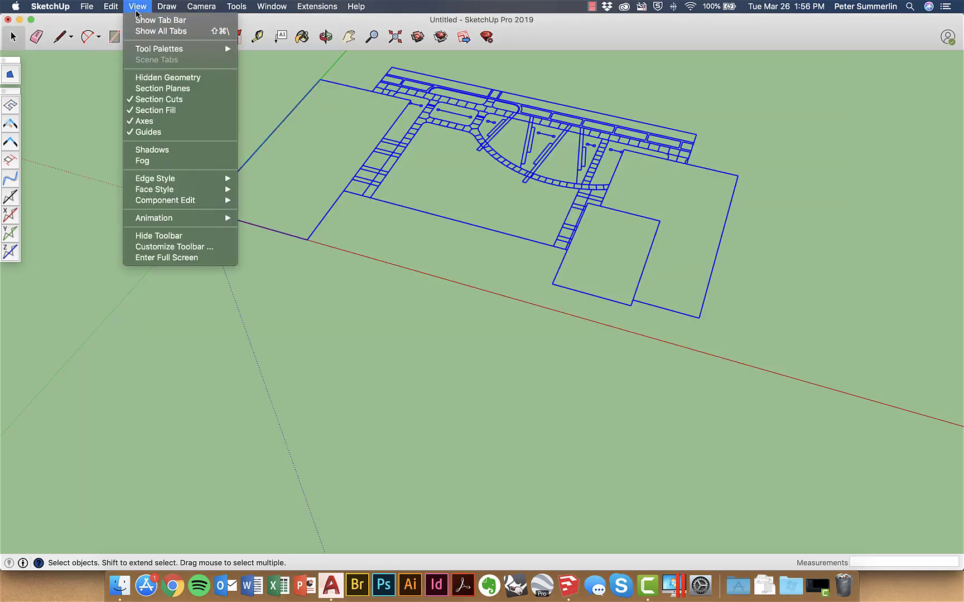
{"action": "mouse_move", "coordinate": [316, 6]}
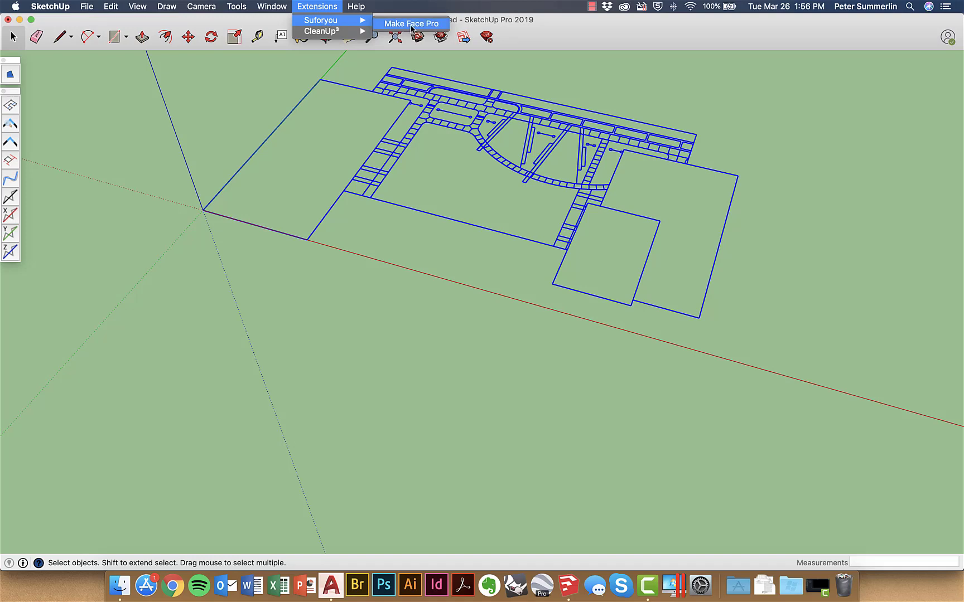
{"action": "left_click", "coordinate": [139, 11]}
{"action": "left_click", "coordinate": [135, 11]}
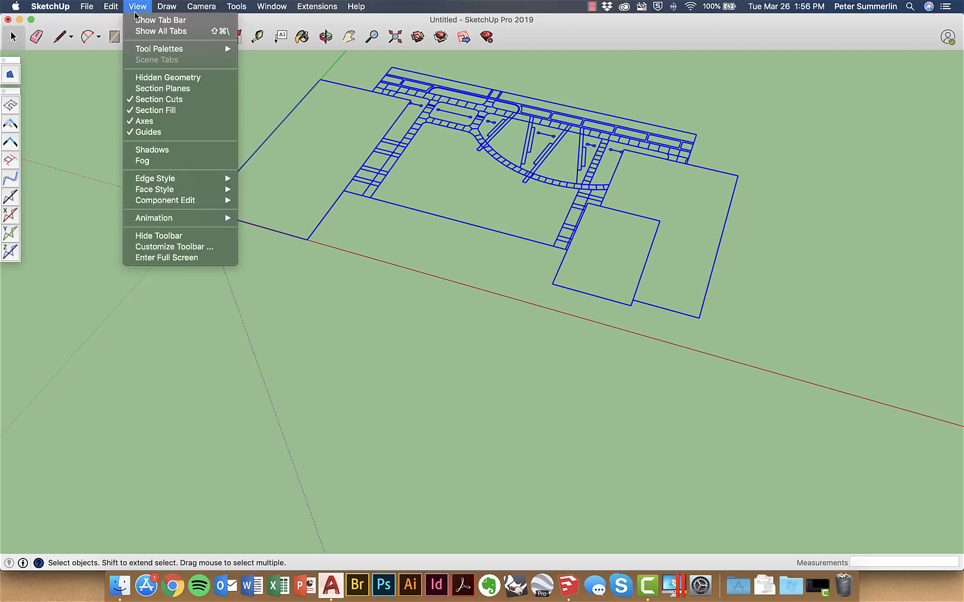
{"action": "mouse_move", "coordinate": [144, 53]}
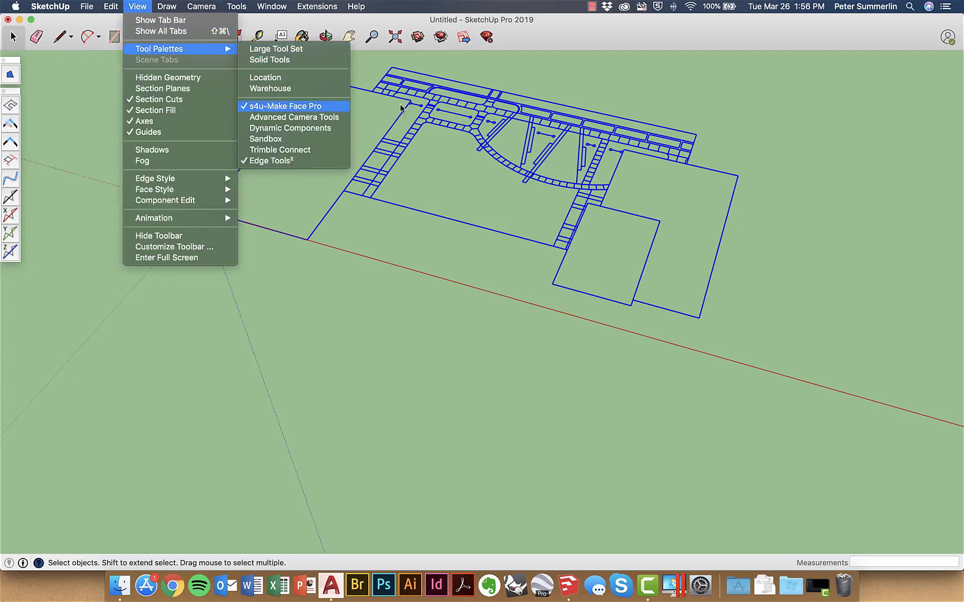
{"action": "left_click", "coordinate": [664, 102]}
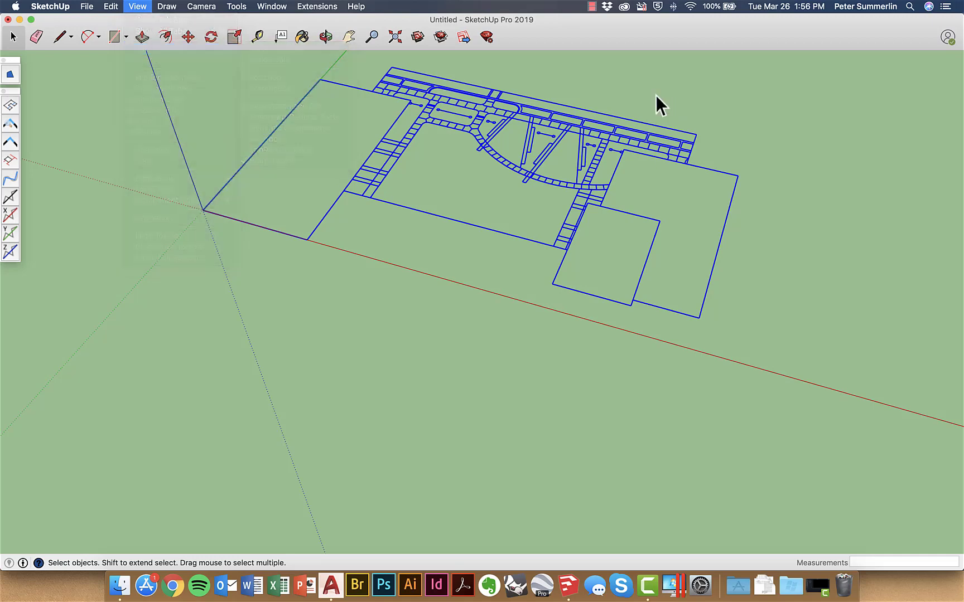
Step: Run Suforyou's Make Face Pro on all the site plan linework, then zoom in on the parking area
{"action": "left_click", "coordinate": [337, 6]}
{"action": "mouse_move", "coordinate": [336, 20]}
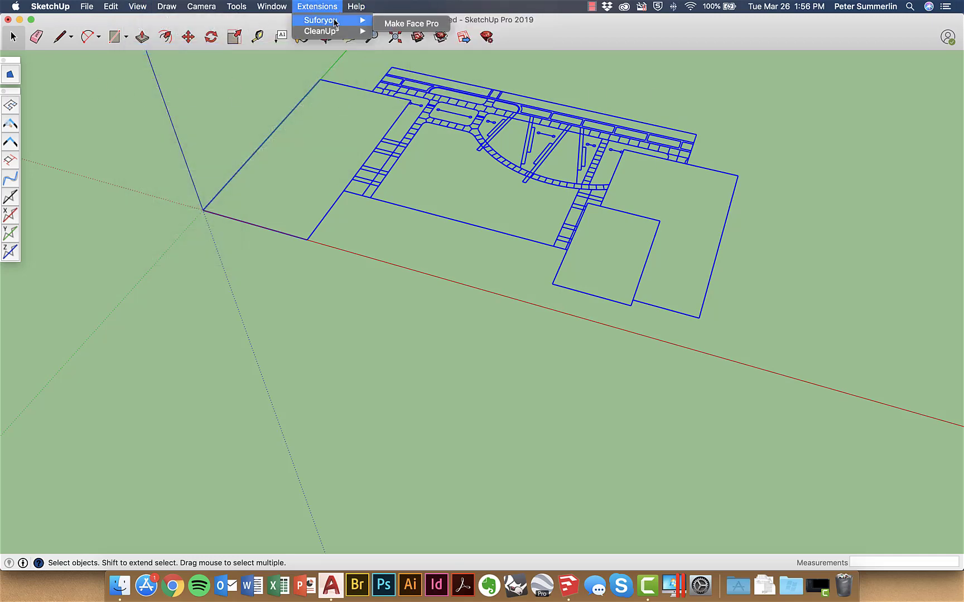
{"action": "left_click", "coordinate": [394, 25]}
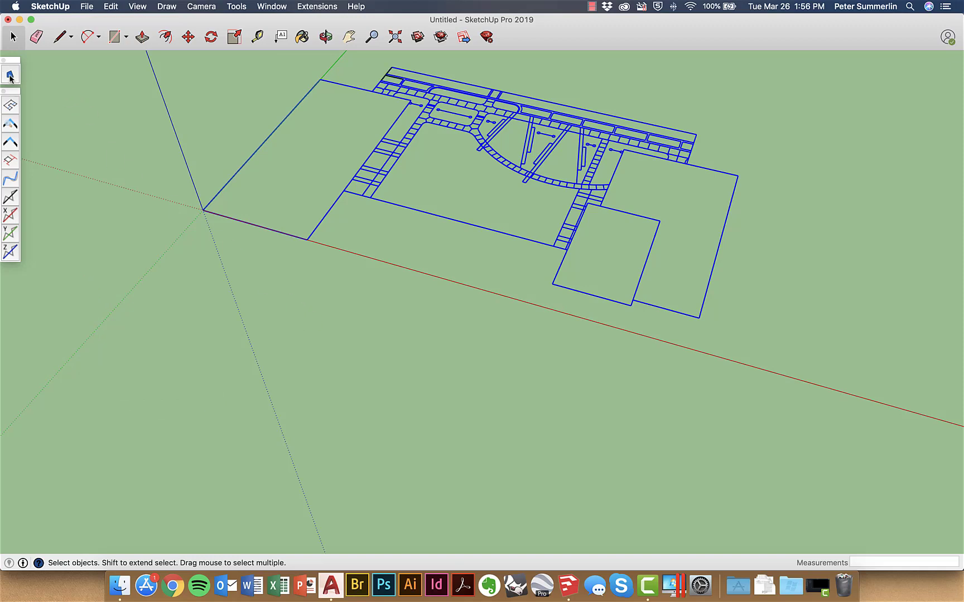
{"action": "left_click", "coordinate": [10, 75]}
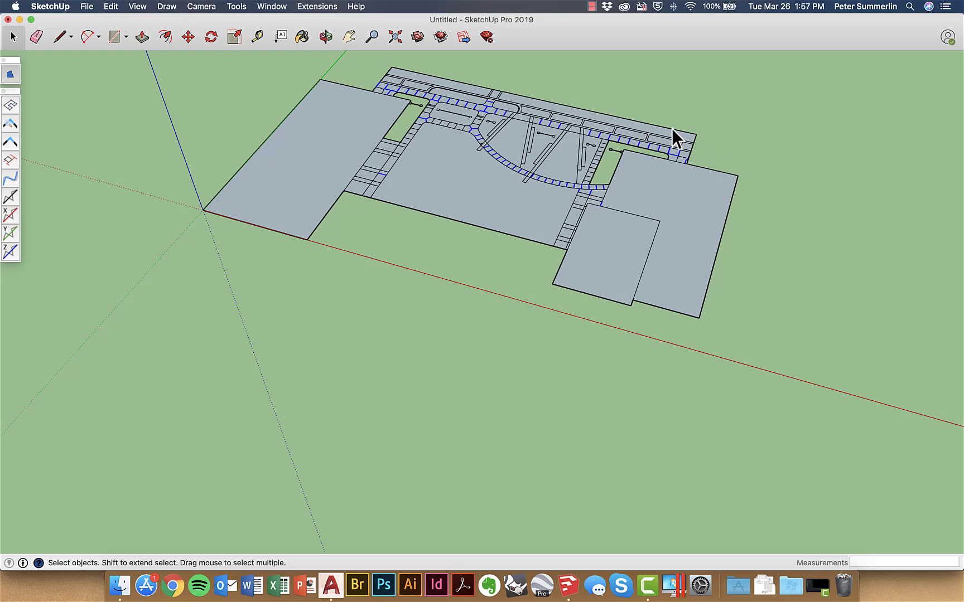
{"action": "scroll", "coordinate": [672, 128], "scroll_direction": "up", "scroll_amount": 3}
{"action": "scroll", "coordinate": [563, 166], "scroll_direction": "up", "scroll_amount": 5}
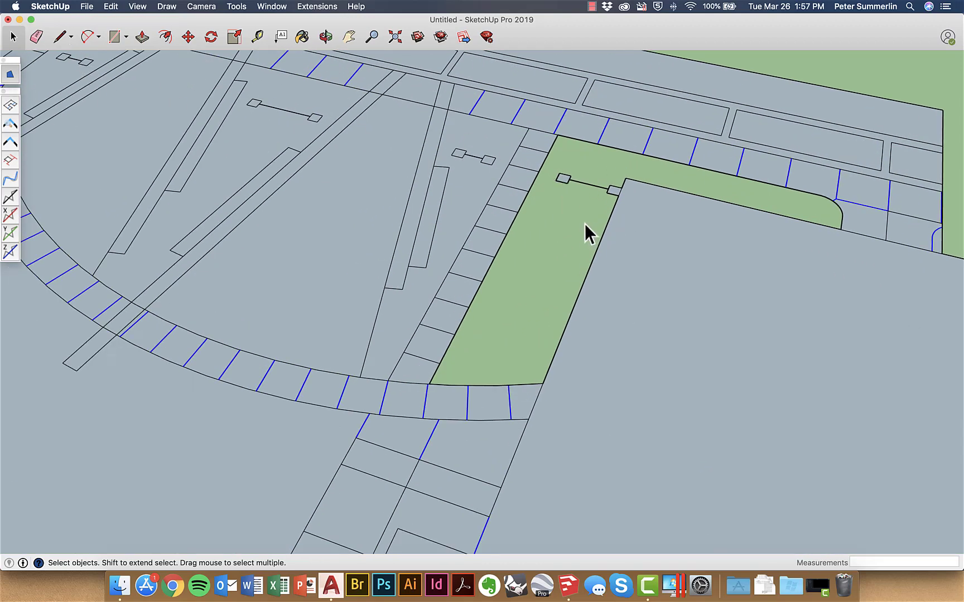
Step: Draw two closing edges across the green strip beside the parking row so it becomes faces
{"action": "key", "text": "super+shift+a"}
{"action": "left_click", "coordinate": [59, 37]}
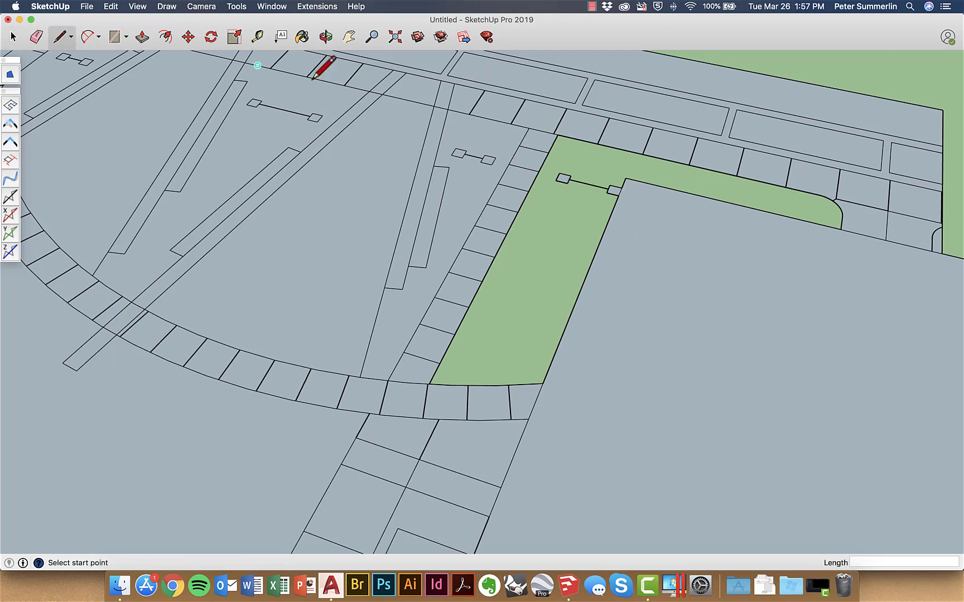
{"action": "left_click", "coordinate": [558, 174]}
{"action": "left_click", "coordinate": [549, 152]}
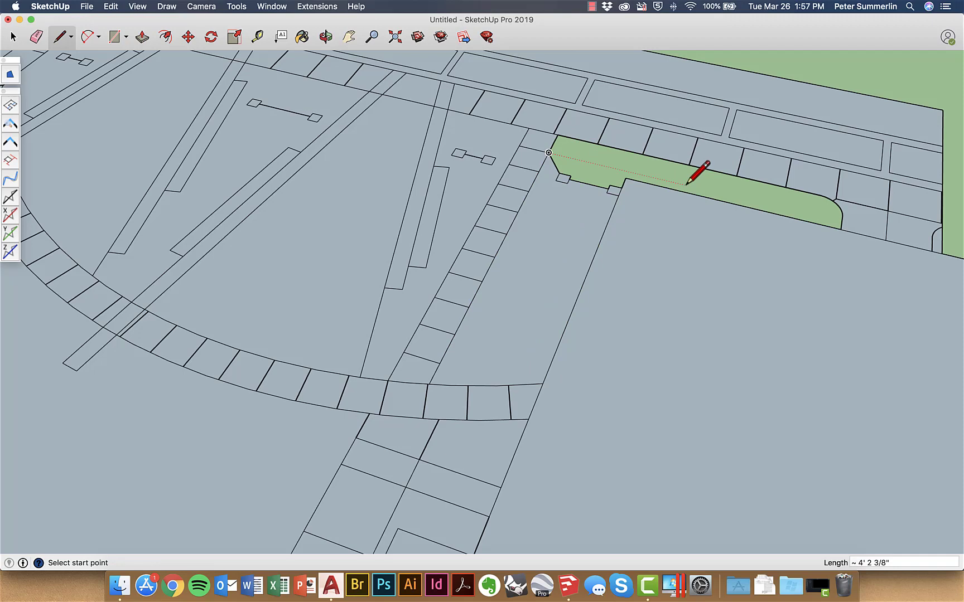
{"action": "left_click", "coordinate": [626, 178]}
{"action": "left_click", "coordinate": [627, 149]}
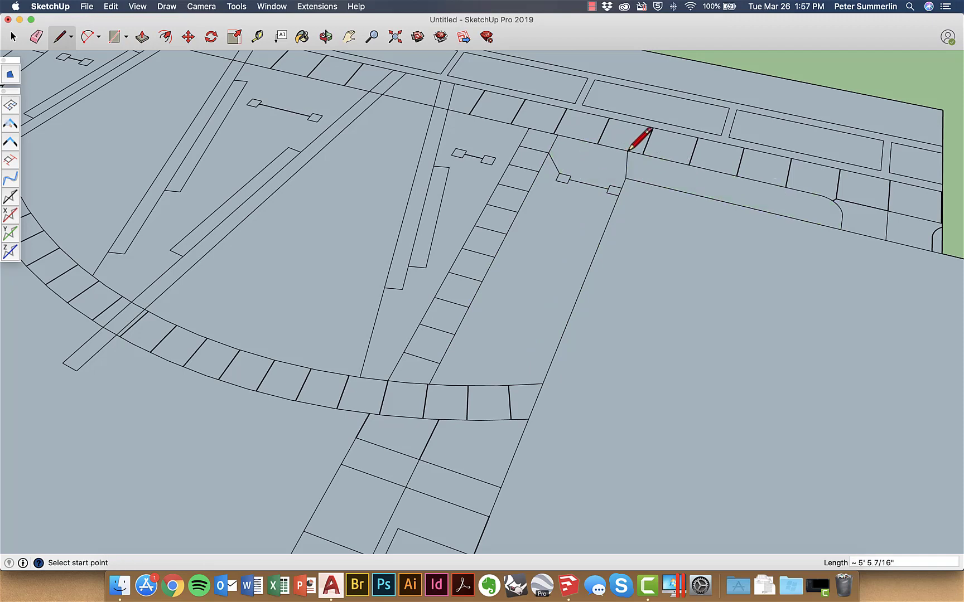
{"action": "left_click", "coordinate": [37, 36]}
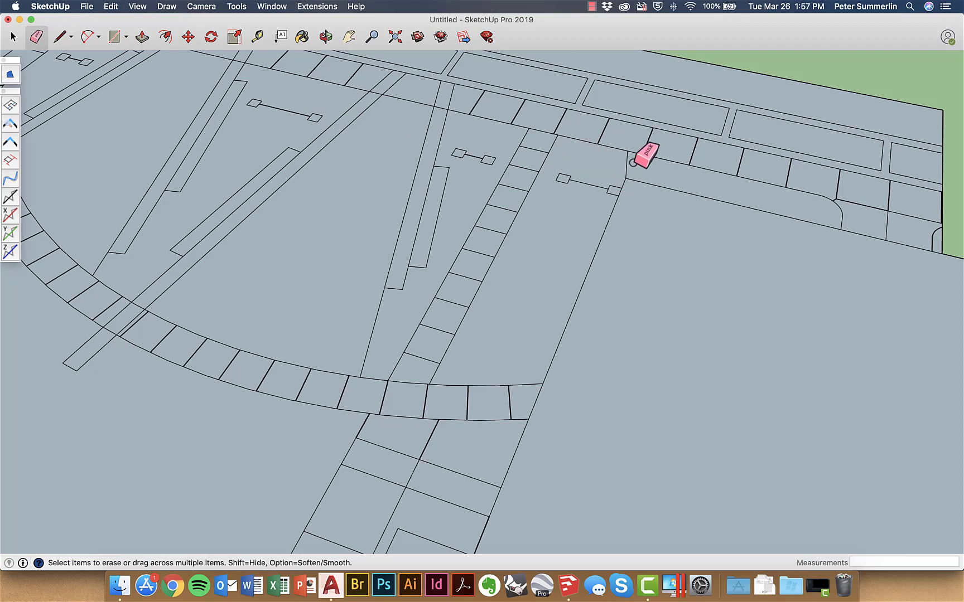
{"action": "scroll", "coordinate": [628, 161], "scroll_direction": "down", "scroll_amount": 6}
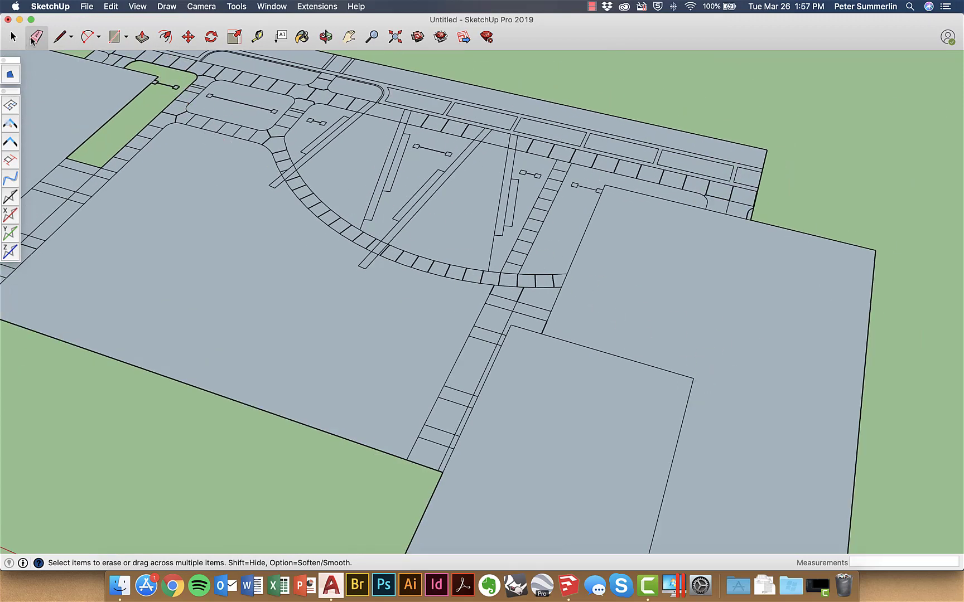
{"action": "left_click", "coordinate": [13, 37]}
Step: Select the upper curved paving tile strip and switch the face style to Wireframe
{"action": "scroll", "coordinate": [449, 269], "scroll_direction": "up", "scroll_amount": 6}
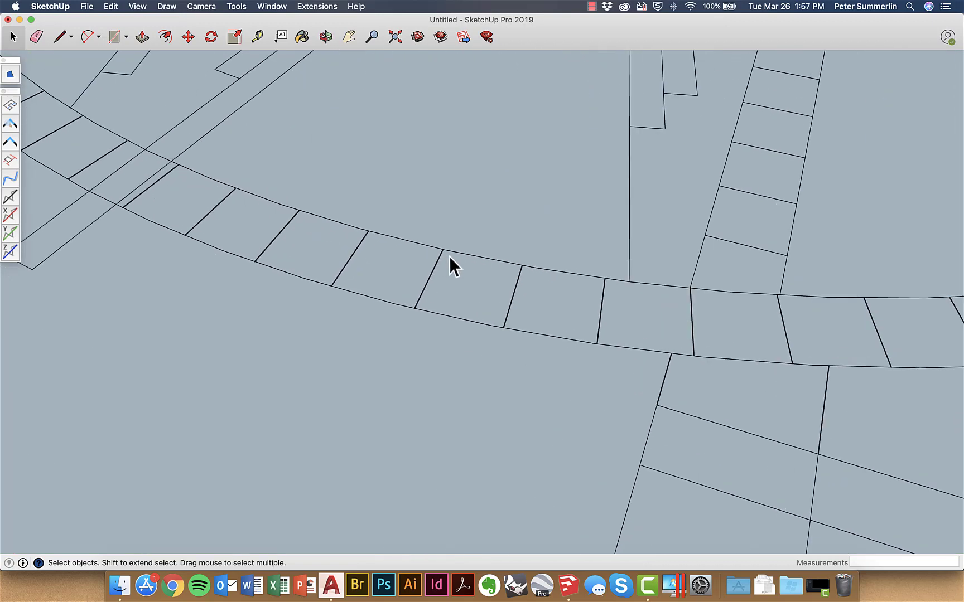
{"action": "scroll", "coordinate": [449, 256], "scroll_direction": "up", "scroll_amount": 5}
{"action": "scroll", "coordinate": [448, 265], "scroll_direction": "down", "scroll_amount": 3}
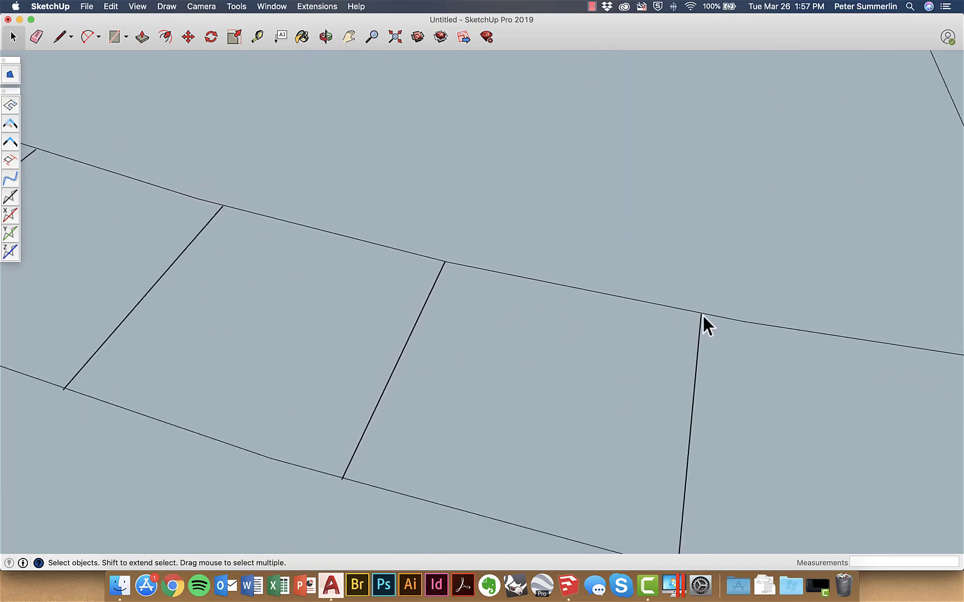
{"action": "scroll", "coordinate": [700, 316], "scroll_direction": "up", "scroll_amount": 5}
{"action": "scroll", "coordinate": [668, 305], "scroll_direction": "down", "scroll_amount": 5}
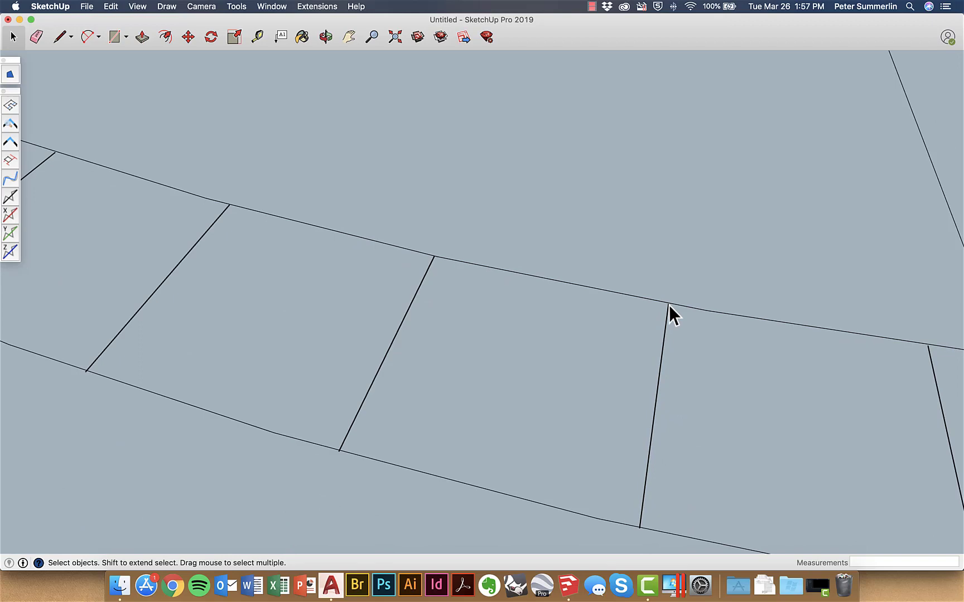
{"action": "scroll", "coordinate": [669, 305], "scroll_direction": "down", "scroll_amount": 8}
{"action": "middle_click_drag", "start_coordinate": [684, 315], "coordinate": [639, 290]}
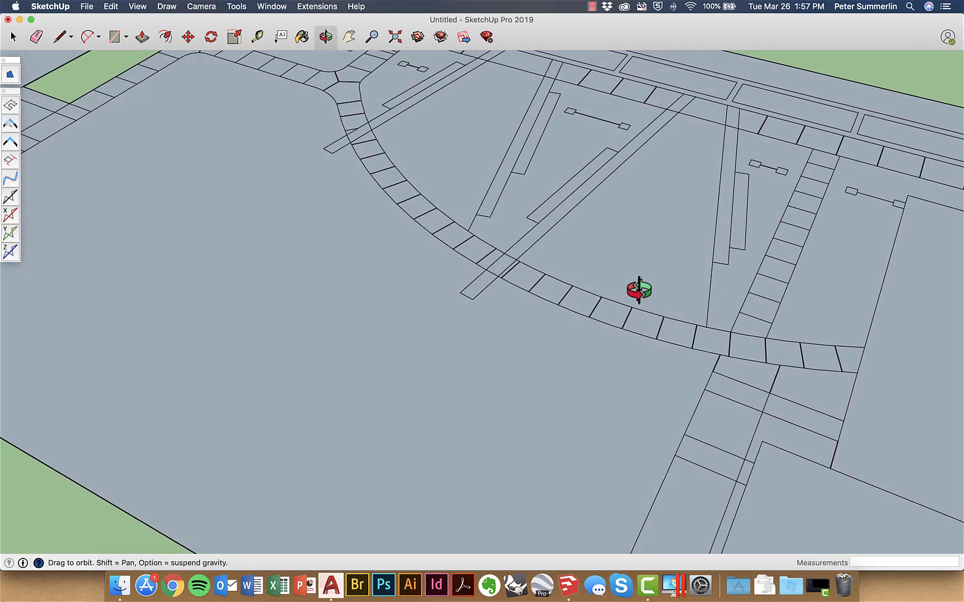
{"action": "left_click", "coordinate": [801, 347]}
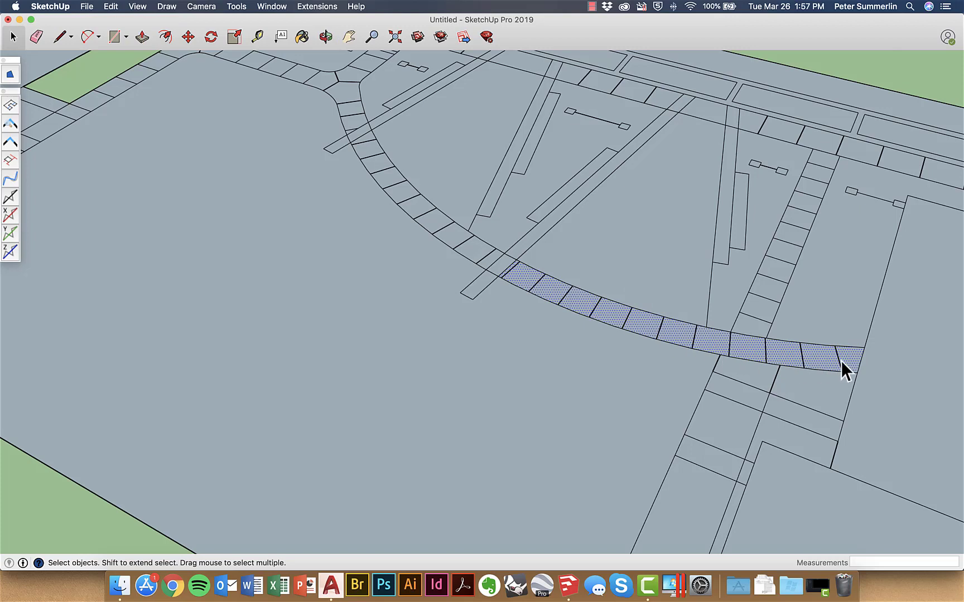
{"action": "left_click", "coordinate": [369, 148]}
{"action": "scroll", "coordinate": [556, 234], "scroll_direction": "down", "scroll_amount": 3}
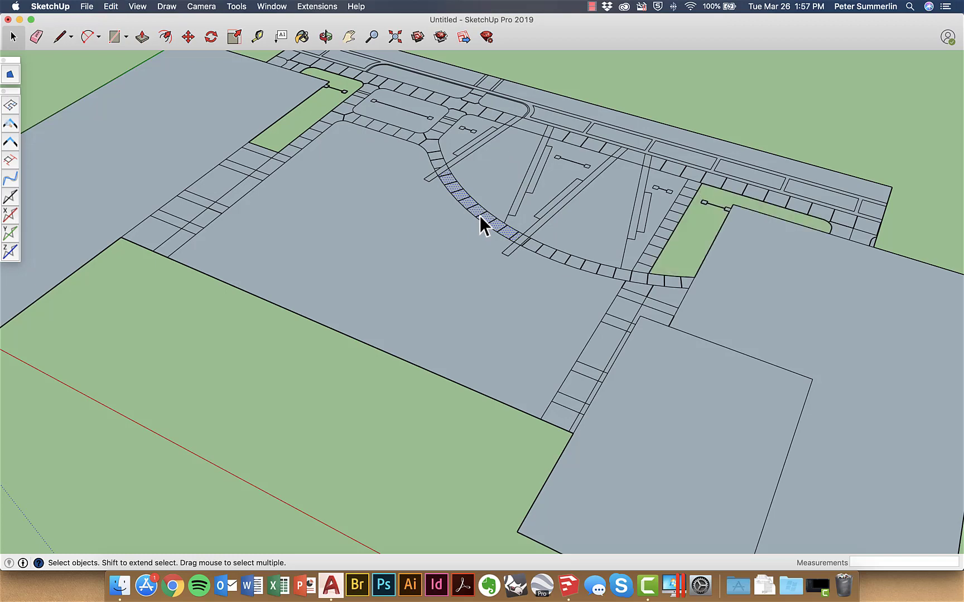
{"action": "key", "text": "alt+1"}
Step: Zoom out to the whole site plan and open the Extension Manager from the Window menu
{"action": "scroll", "coordinate": [479, 215], "scroll_direction": "down", "scroll_amount": 5}
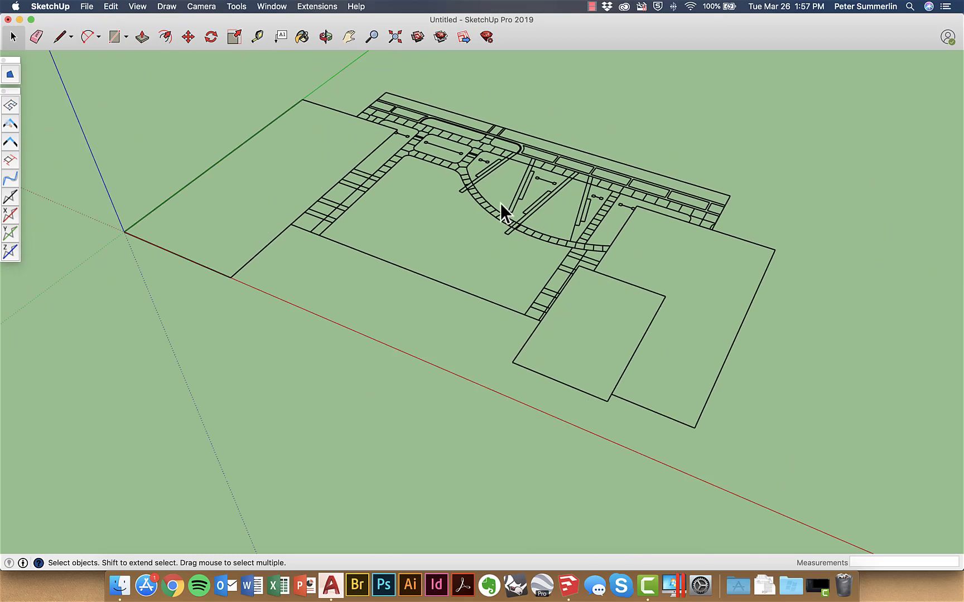
{"action": "mouse_move", "coordinate": [499, 209]}
{"action": "middle_mouse_down"}
{"action": "mouse_move", "coordinate": [445, 218]}
{"action": "mouse_move", "coordinate": [484, 217]}
{"action": "middle_mouse_up"}
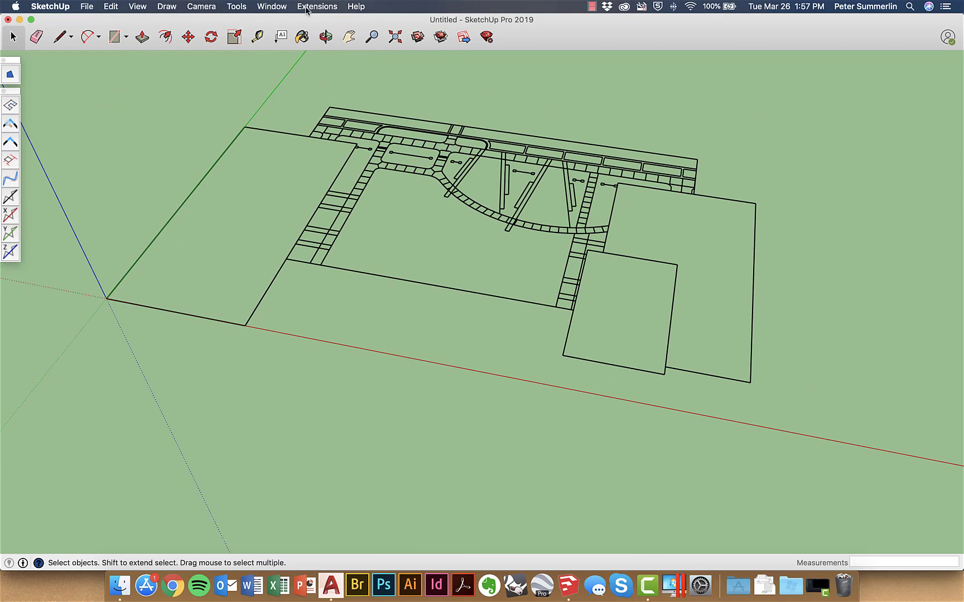
{"action": "left_click", "coordinate": [282, 10]}
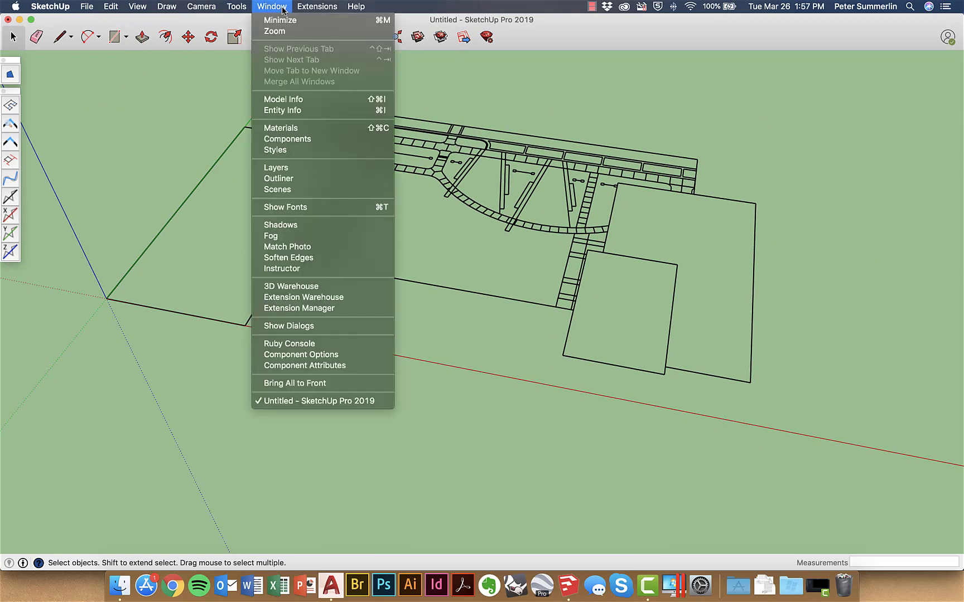
{"action": "left_click", "coordinate": [344, 308]}
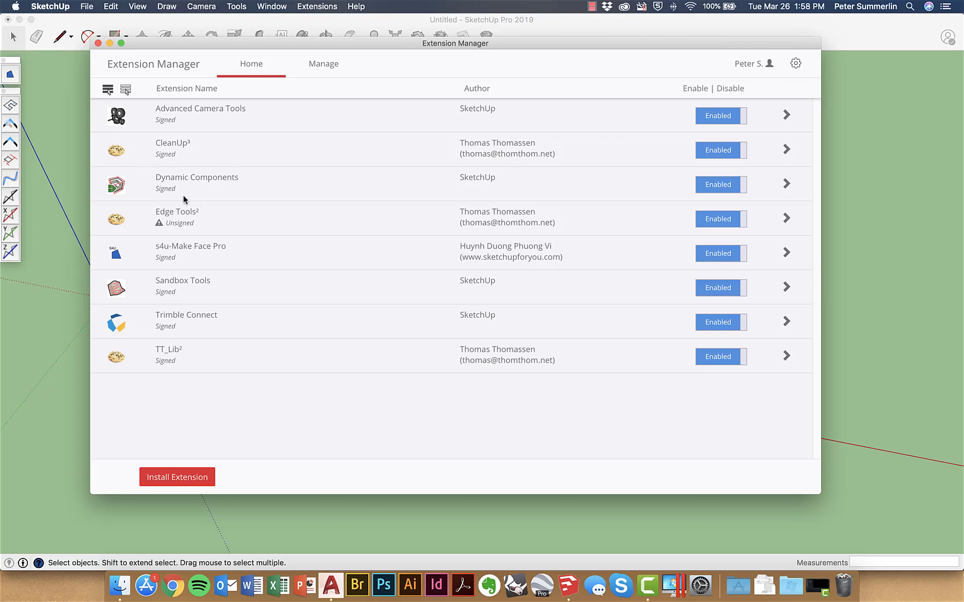
Step: Close the Extension Manager and zoom in and out on the curved walkway edges
{"action": "left_click", "coordinate": [98, 43]}
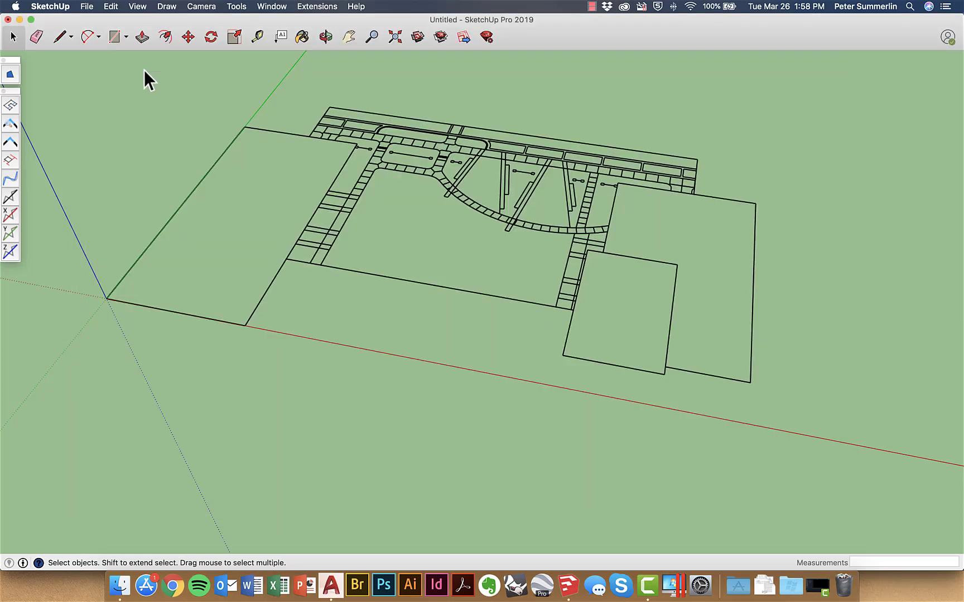
{"action": "scroll", "coordinate": [574, 204], "scroll_direction": "up", "scroll_amount": 10}
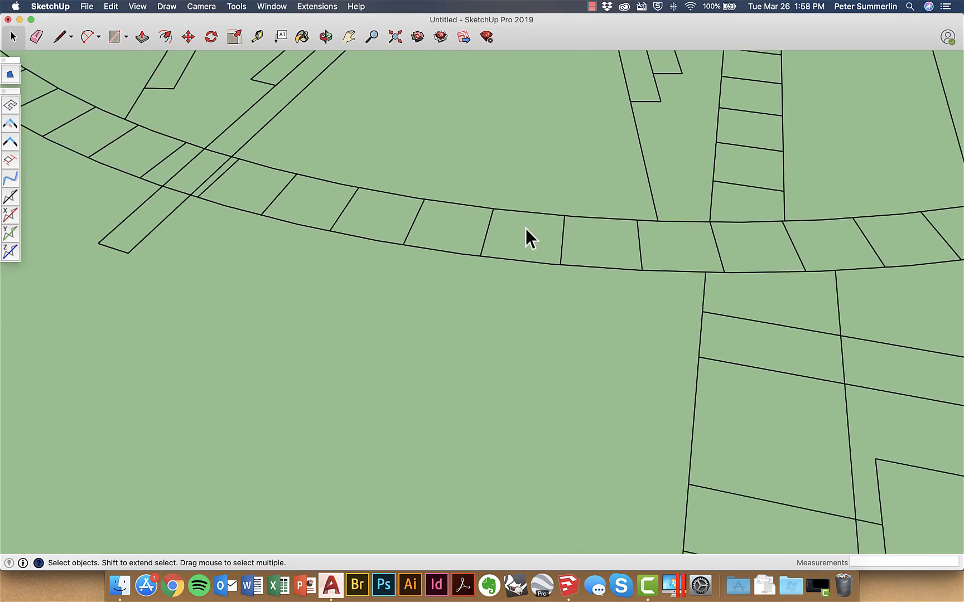
{"action": "scroll", "coordinate": [576, 218], "scroll_direction": "up", "scroll_amount": 2}
{"action": "scroll", "coordinate": [578, 217], "scroll_direction": "down", "scroll_amount": 10}
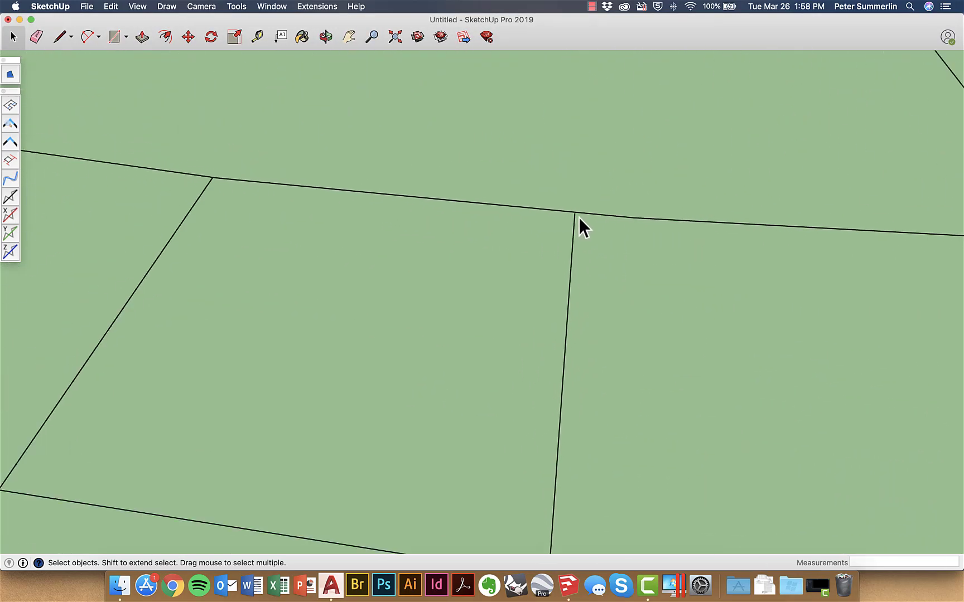
{"action": "scroll", "coordinate": [580, 221], "scroll_direction": "down", "scroll_amount": 10}
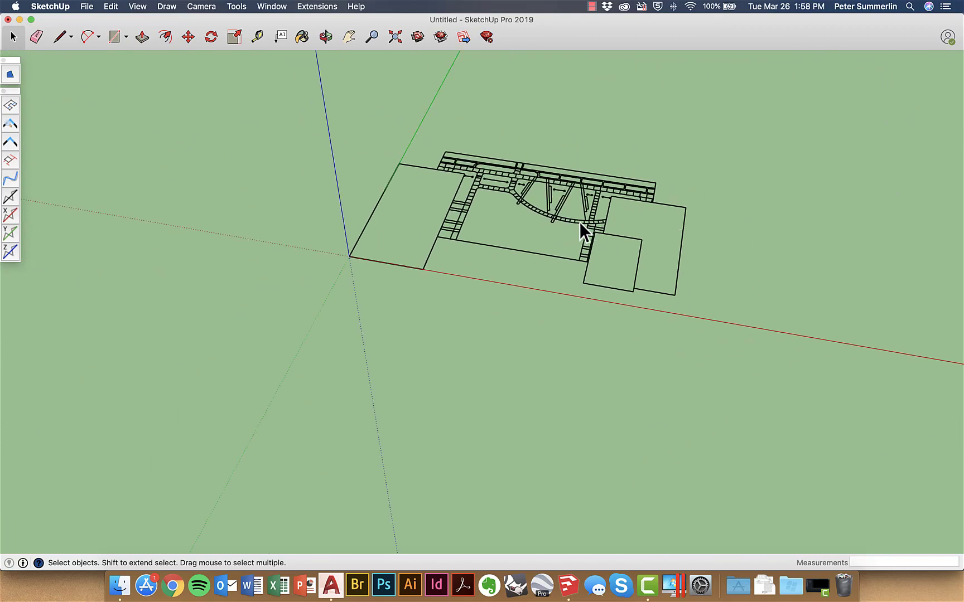
Step: Show the Edge Tools² toolbar from the View menu's toolbar list
{"action": "left_click", "coordinate": [137, 7]}
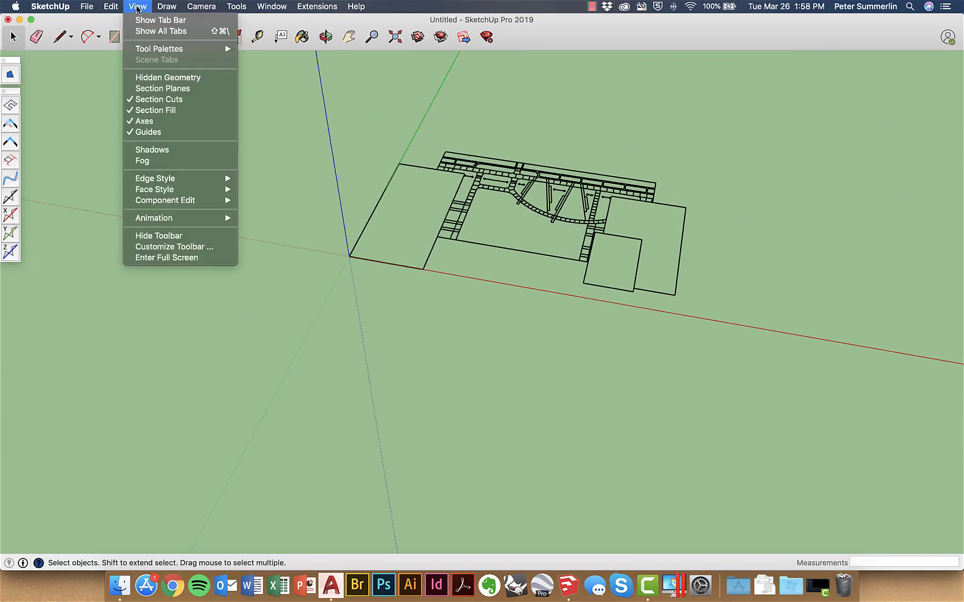
{"action": "mouse_move", "coordinate": [147, 48]}
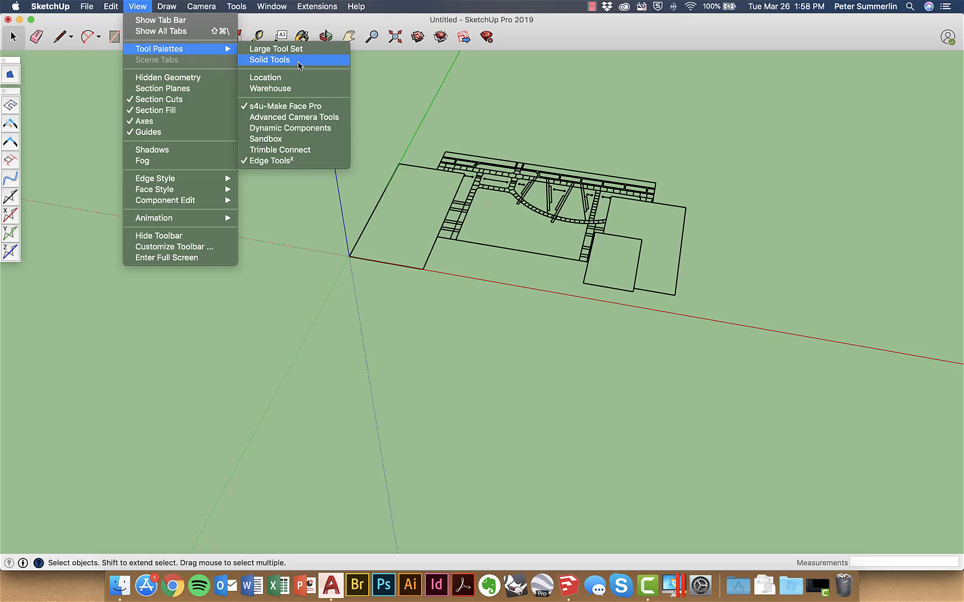
{"action": "left_click", "coordinate": [19, 95]}
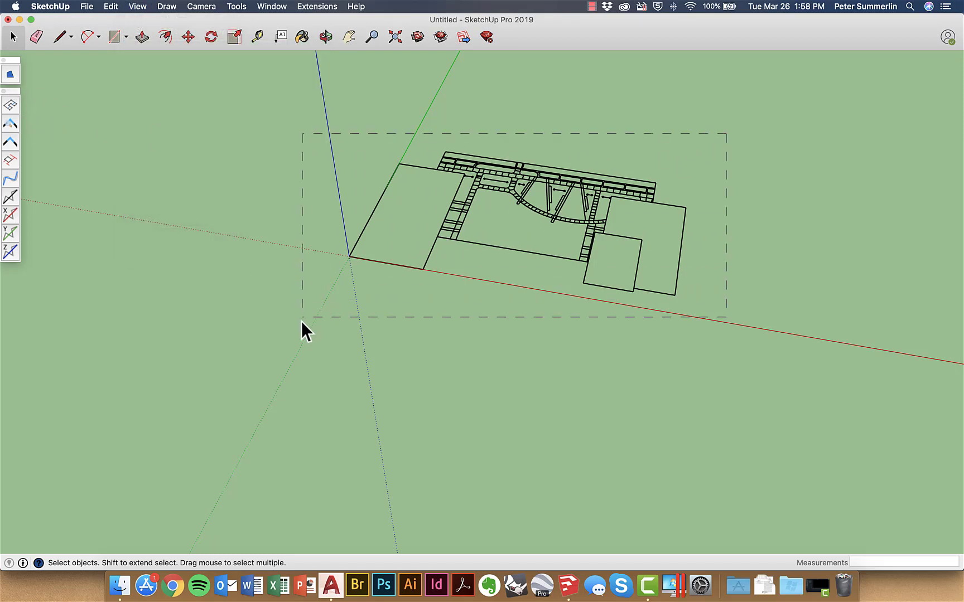
Step: Select all plan edges and run Edge Tools² Close all edge gaps with the set tolerance
{"action": "left_click_drag", "start_coordinate": [301, 322], "coordinate": [301, 325]}
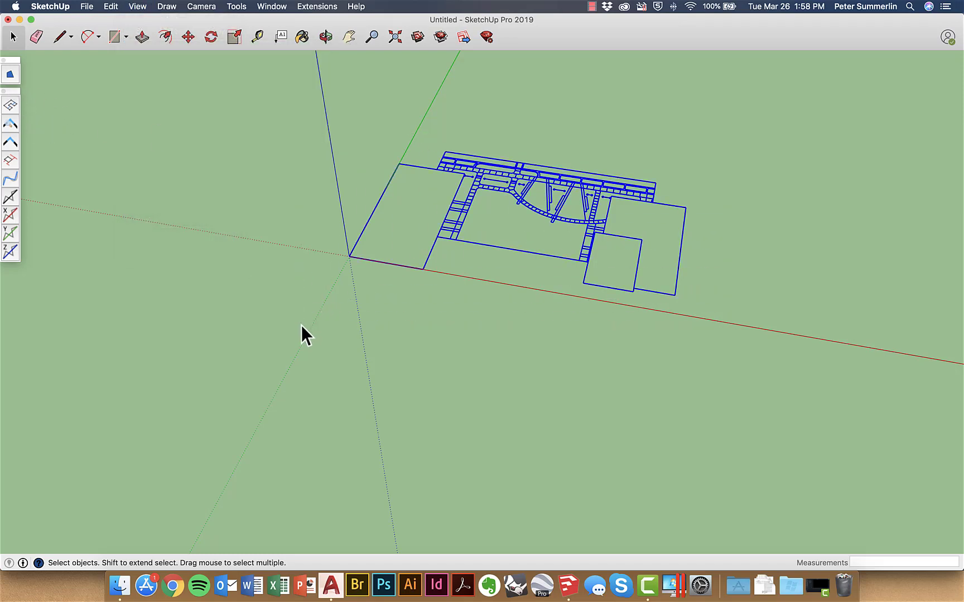
{"action": "left_click", "coordinate": [10, 144]}
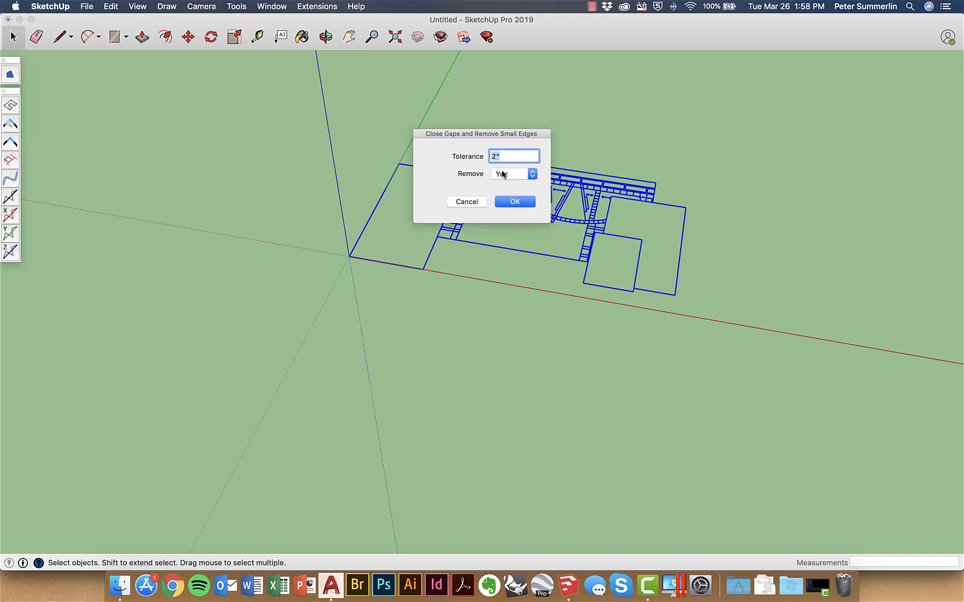
{"action": "left_click", "coordinate": [495, 158]}
{"action": "left_click", "coordinate": [523, 205]}
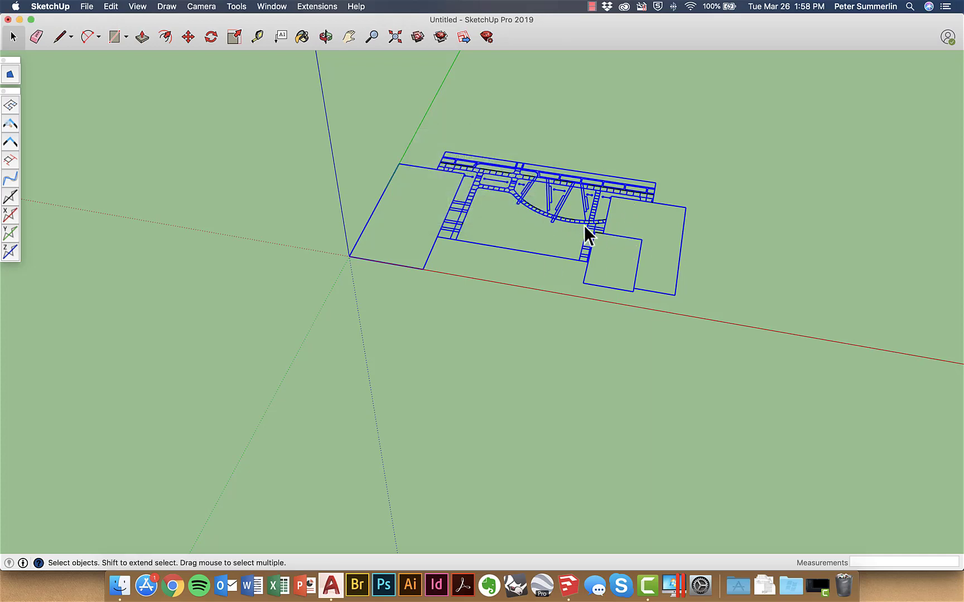
{"action": "scroll", "coordinate": [584, 225], "scroll_direction": "up", "scroll_amount": 10}
Step: Deselect the edges and zoom around the curved walkway corners to check they now join
{"action": "left_click", "coordinate": [544, 209]}
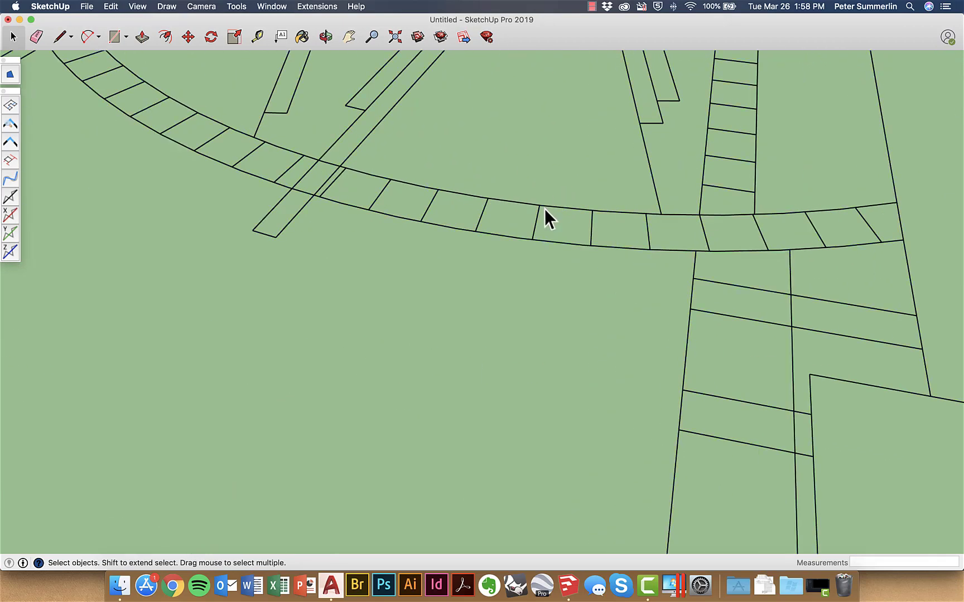
{"action": "scroll", "coordinate": [542, 206], "scroll_direction": "up", "scroll_amount": 10}
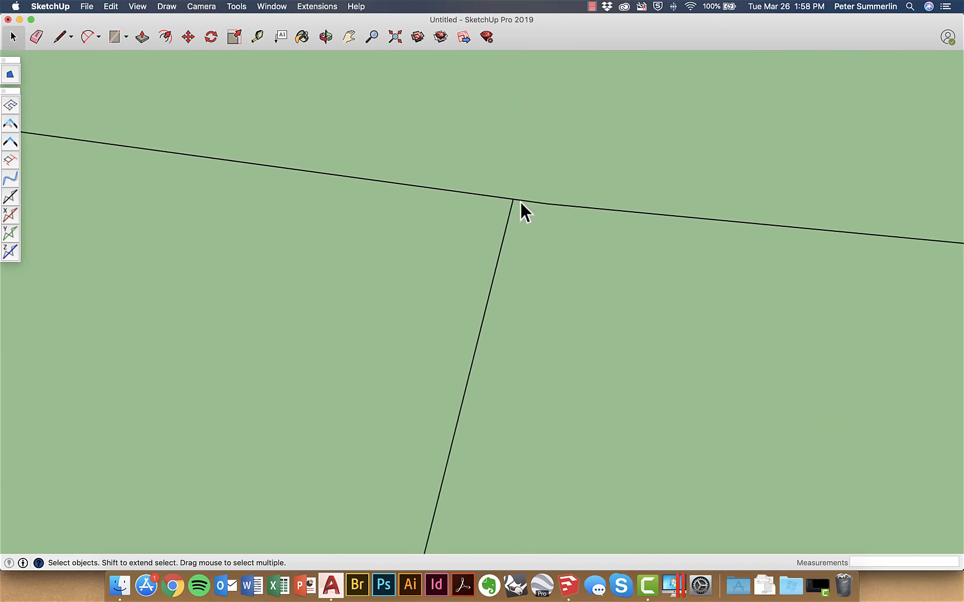
{"action": "scroll", "coordinate": [523, 202], "scroll_direction": "down", "scroll_amount": 8}
{"action": "scroll", "coordinate": [818, 236], "scroll_direction": "up", "scroll_amount": 8}
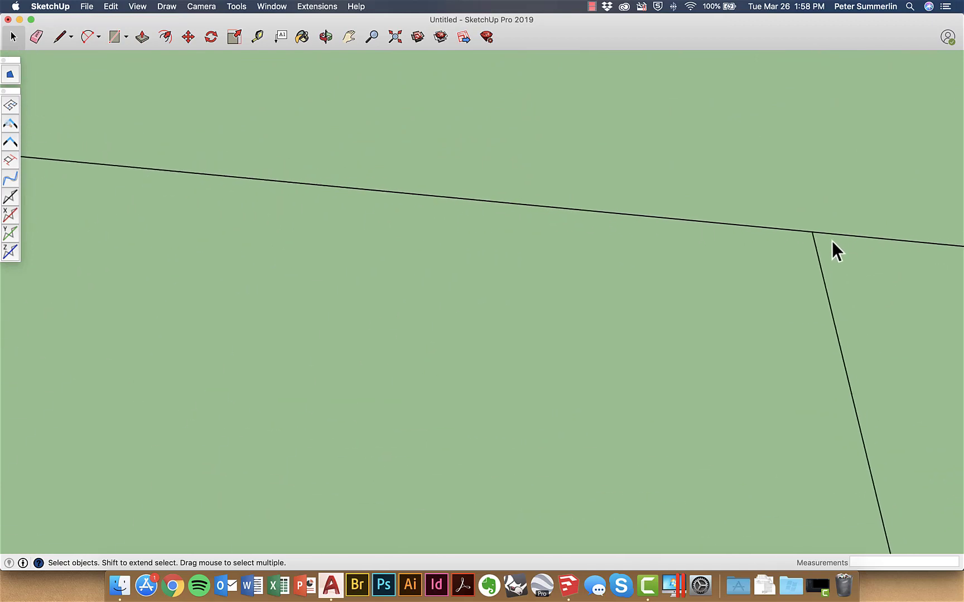
{"action": "scroll", "coordinate": [805, 231], "scroll_direction": "down", "scroll_amount": 5}
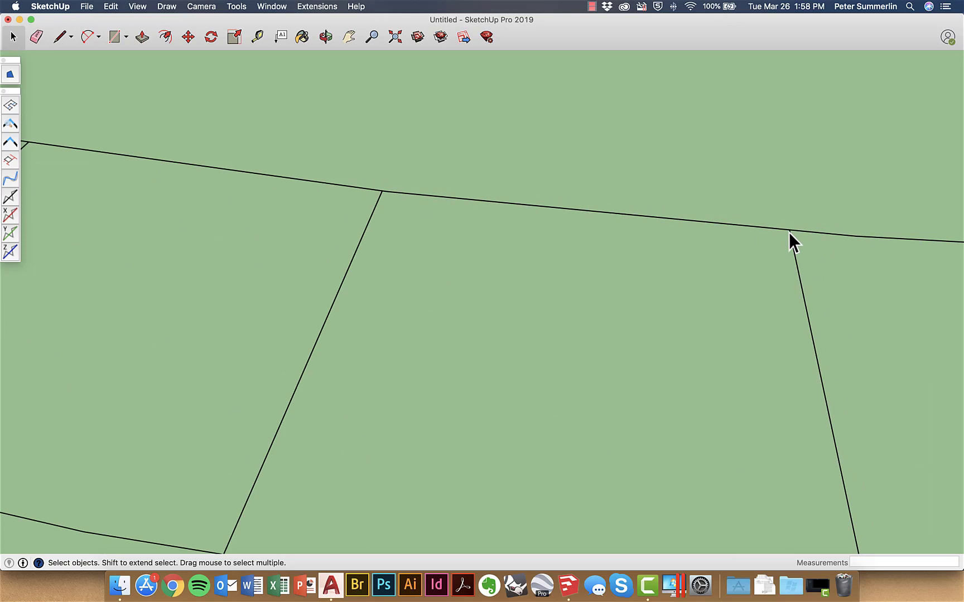
{"action": "scroll", "coordinate": [788, 232], "scroll_direction": "down", "scroll_amount": 5}
{"action": "scroll", "coordinate": [439, 192], "scroll_direction": "up", "scroll_amount": 8}
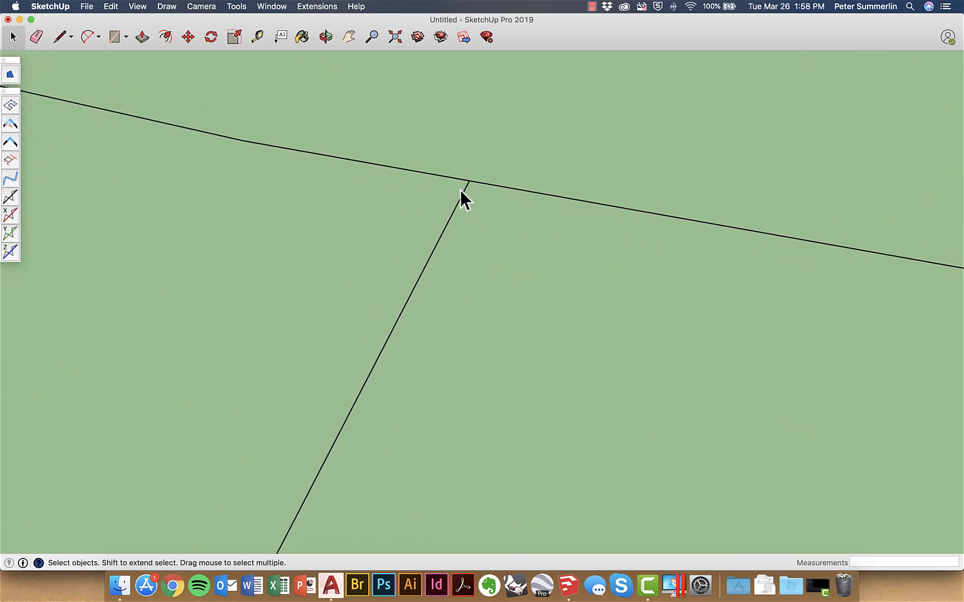
{"action": "scroll", "coordinate": [424, 188], "scroll_direction": "down", "scroll_amount": 5}
{"action": "scroll", "coordinate": [158, 147], "scroll_direction": "up", "scroll_amount": 8}
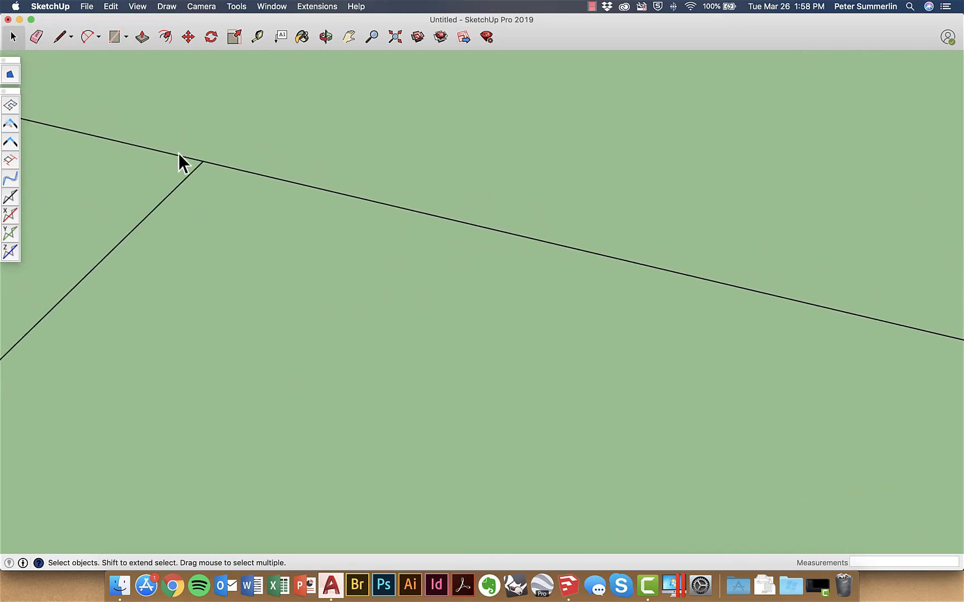
{"action": "scroll", "coordinate": [371, 216], "scroll_direction": "down", "scroll_amount": 10}
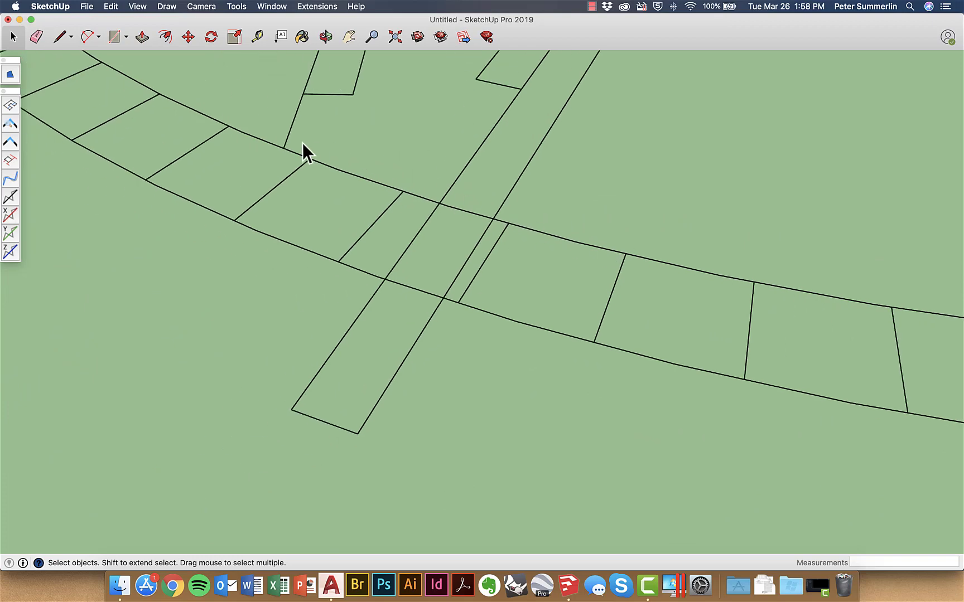
{"action": "scroll", "coordinate": [142, 91], "scroll_direction": "up", "scroll_amount": 8}
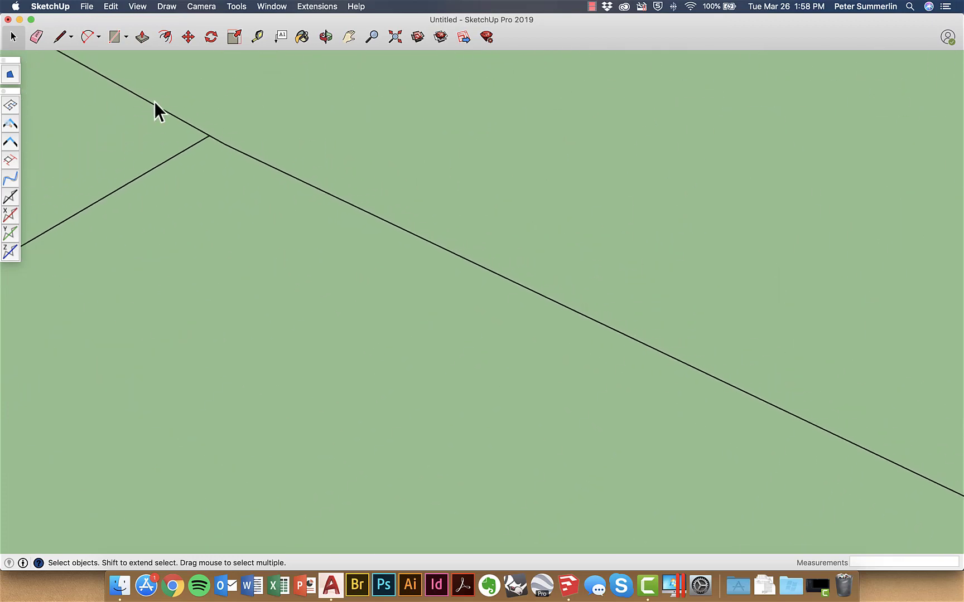
{"action": "scroll", "coordinate": [374, 201], "scroll_direction": "down", "scroll_amount": 3}
{"action": "scroll", "coordinate": [548, 295], "scroll_direction": "up", "scroll_amount": 5}
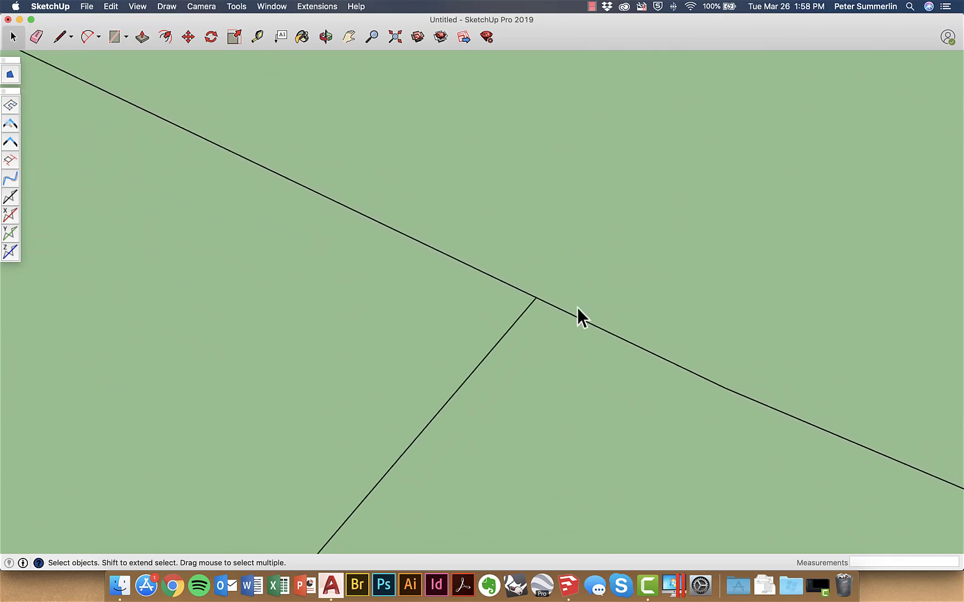
{"action": "scroll", "coordinate": [552, 301], "scroll_direction": "down", "scroll_amount": 2}
{"action": "scroll", "coordinate": [522, 286], "scroll_direction": "down", "scroll_amount": 15}
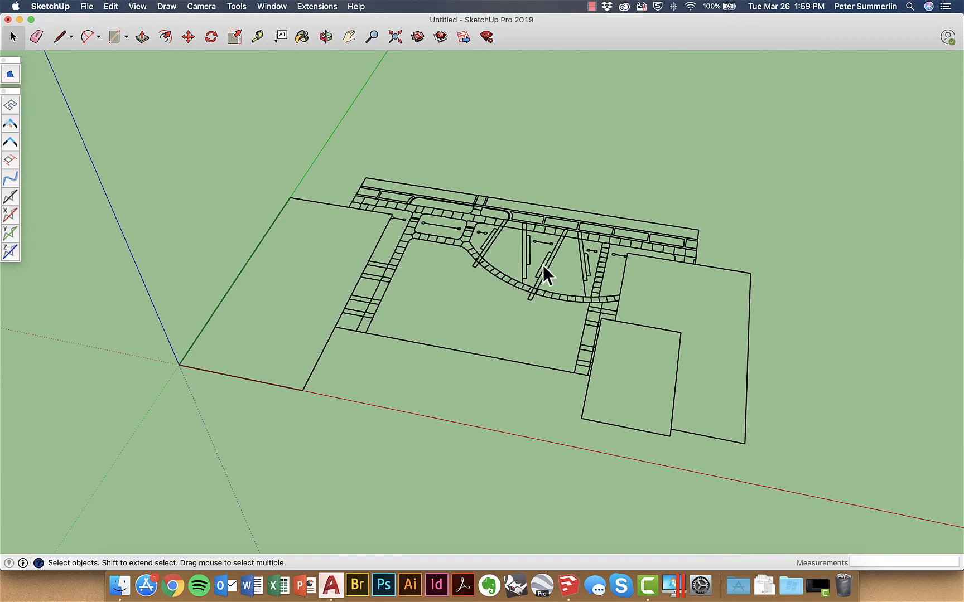
Step: Select all the site plan linework and run s4u-Make Face Pro on it
{"action": "left_click_drag", "start_coordinate": [773, 148], "coordinate": [316, 435]}
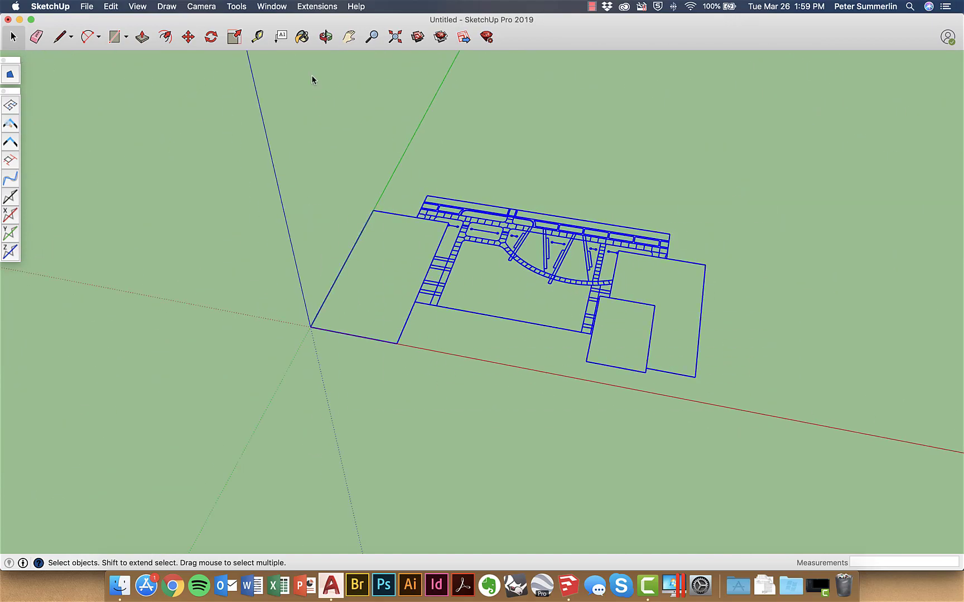
{"action": "left_click", "coordinate": [14, 73]}
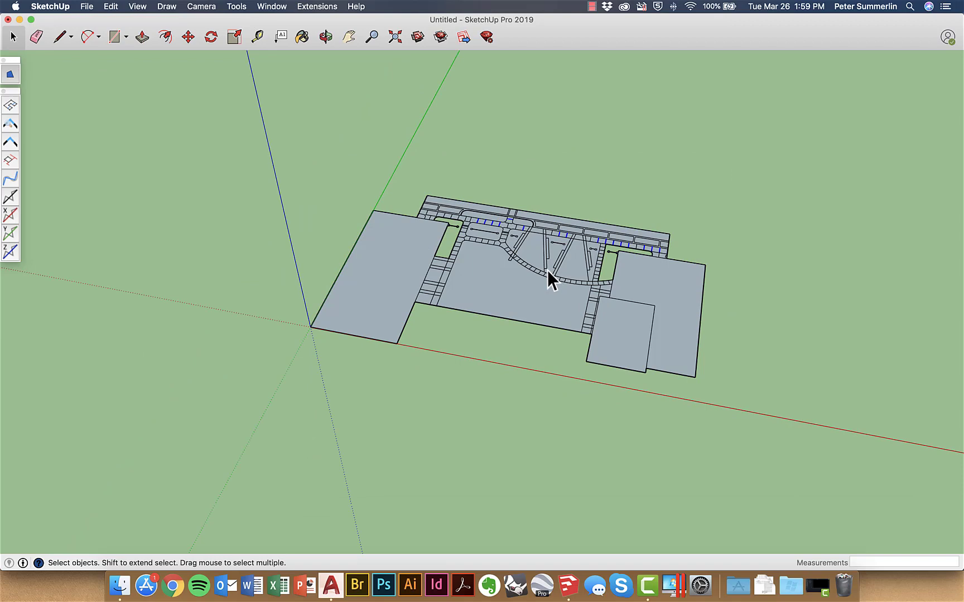
{"action": "scroll", "coordinate": [585, 285], "scroll_direction": "up", "scroll_amount": 8}
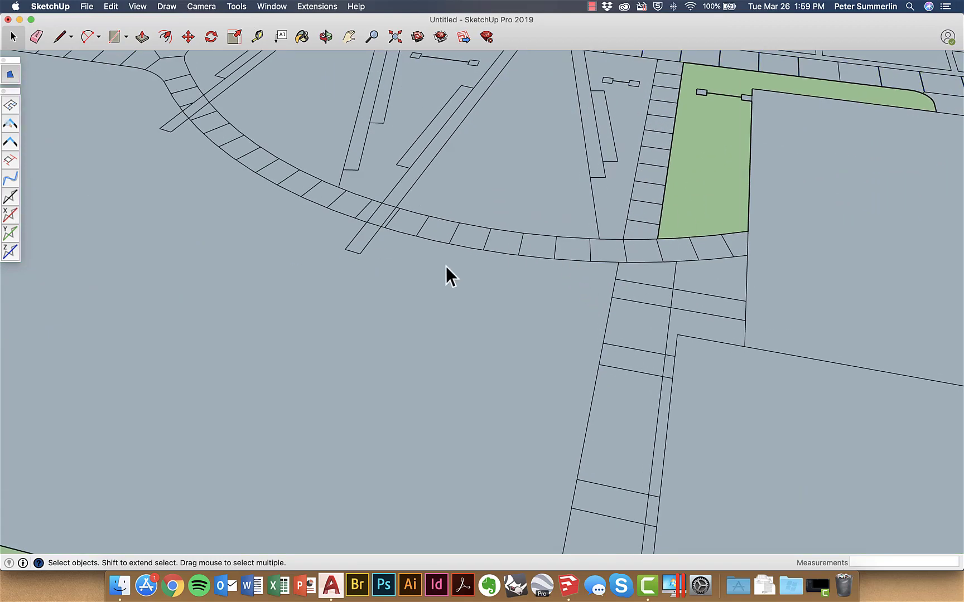
Step: Click through the arc paver faces to confirm each was created, then zoom to extents
{"action": "left_click", "coordinate": [530, 245]}
{"action": "left_click", "coordinate": [500, 242]}
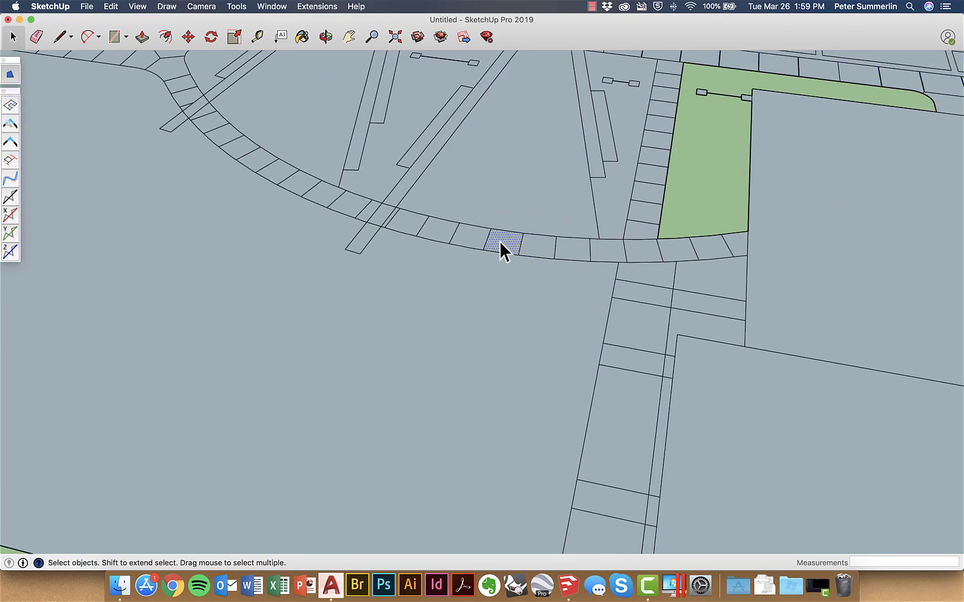
{"action": "left_click", "coordinate": [466, 238]}
{"action": "left_click", "coordinate": [443, 230]}
{"action": "left_click", "coordinate": [572, 249]}
{"action": "left_click", "coordinate": [605, 250]}
{"action": "left_click", "coordinate": [641, 249]}
{"action": "left_click", "coordinate": [678, 250]}
{"action": "left_click", "coordinate": [708, 247]}
{"action": "left_click", "coordinate": [741, 245]}
{"action": "left_click", "coordinate": [688, 303]}
{"action": "left_click", "coordinate": [647, 299]}
{"action": "key", "text": "super+1"}
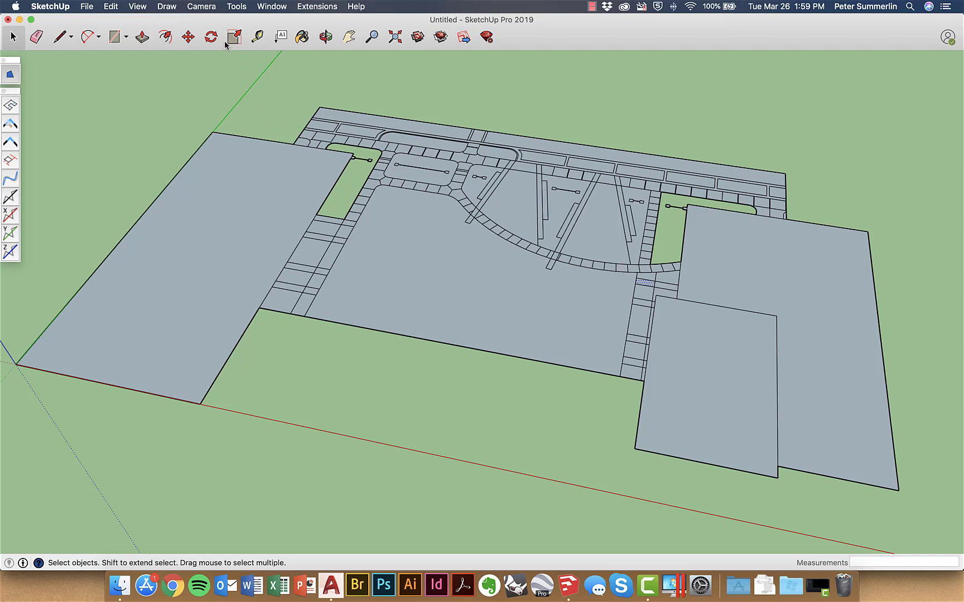
Step: Push/pull the large left parcel up about 25' and the right parcel about 20' 10 7/8"
{"action": "left_click", "coordinate": [142, 39]}
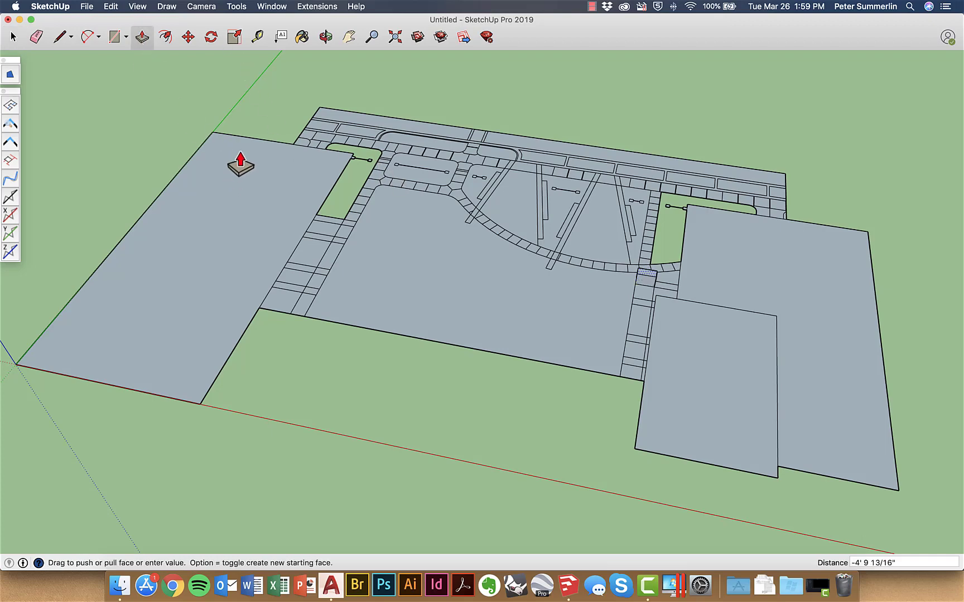
{"action": "key", "text": "Escape"}
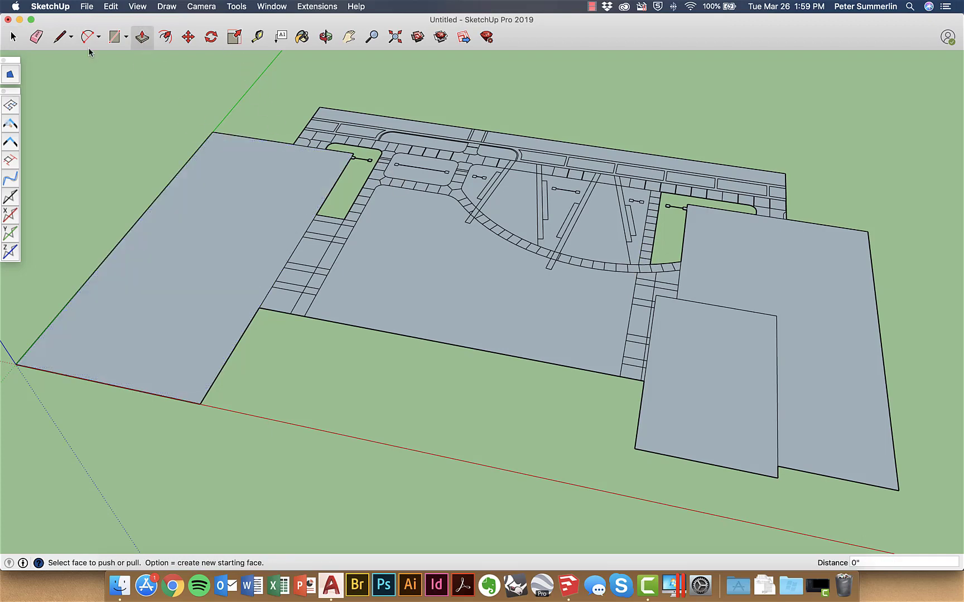
{"action": "left_click", "coordinate": [14, 38]}
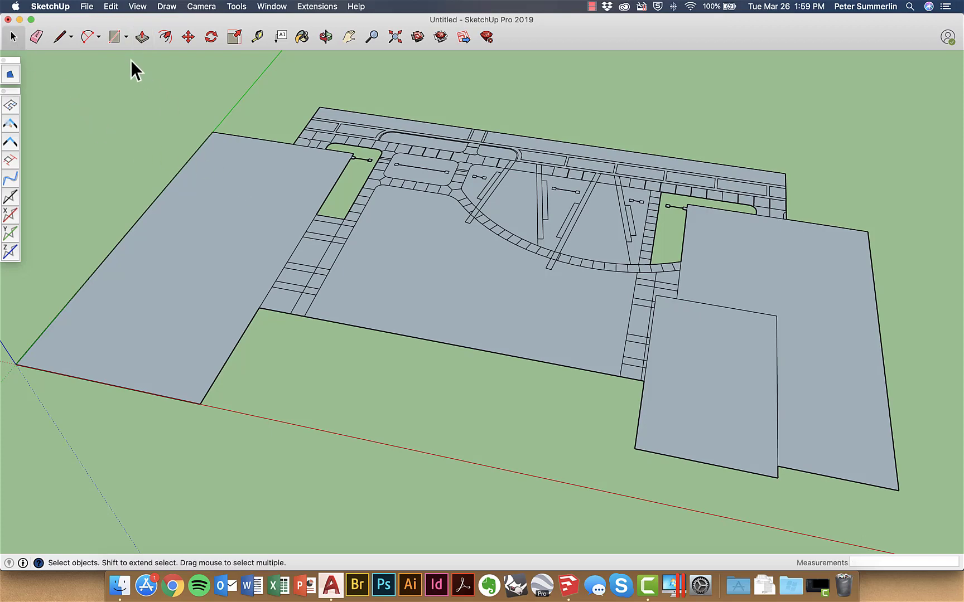
{"action": "left_click", "coordinate": [142, 37]}
{"action": "left_click", "coordinate": [213, 170]}
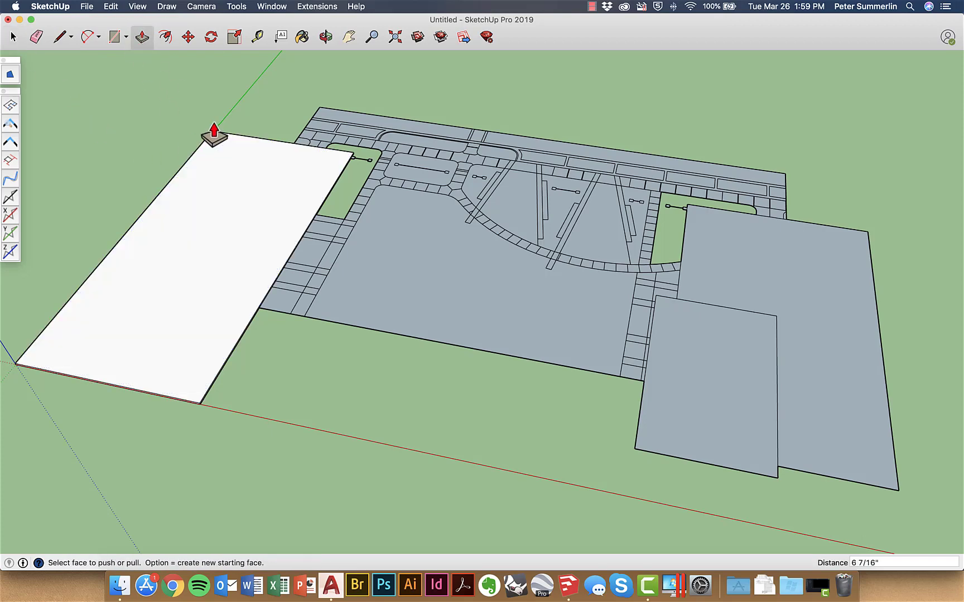
{"action": "left_click", "coordinate": [224, 113]}
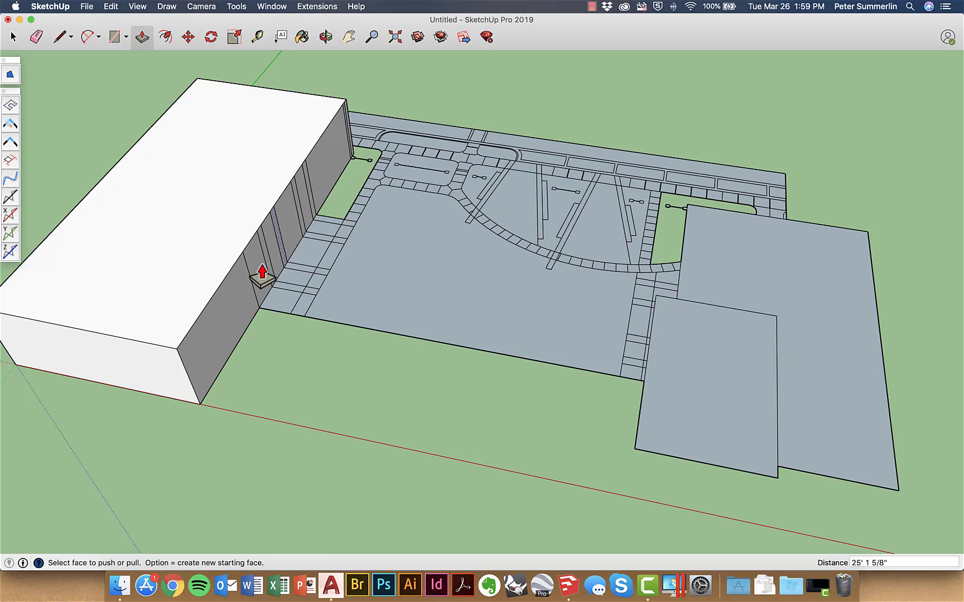
{"action": "left_click", "coordinate": [753, 276]}
{"action": "left_click", "coordinate": [756, 229]}
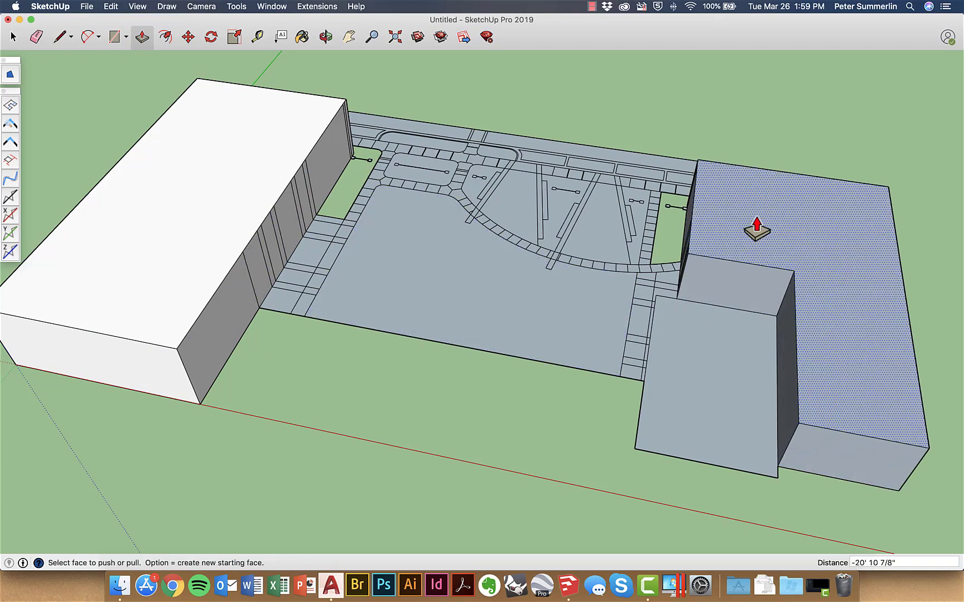
{"action": "scroll", "coordinate": [624, 221], "scroll_direction": "up", "scroll_amount": 10}
Step: Raise the four narrow courtyard strips into 18" (1' 6") seat walls
{"action": "left_click", "coordinate": [635, 226]}
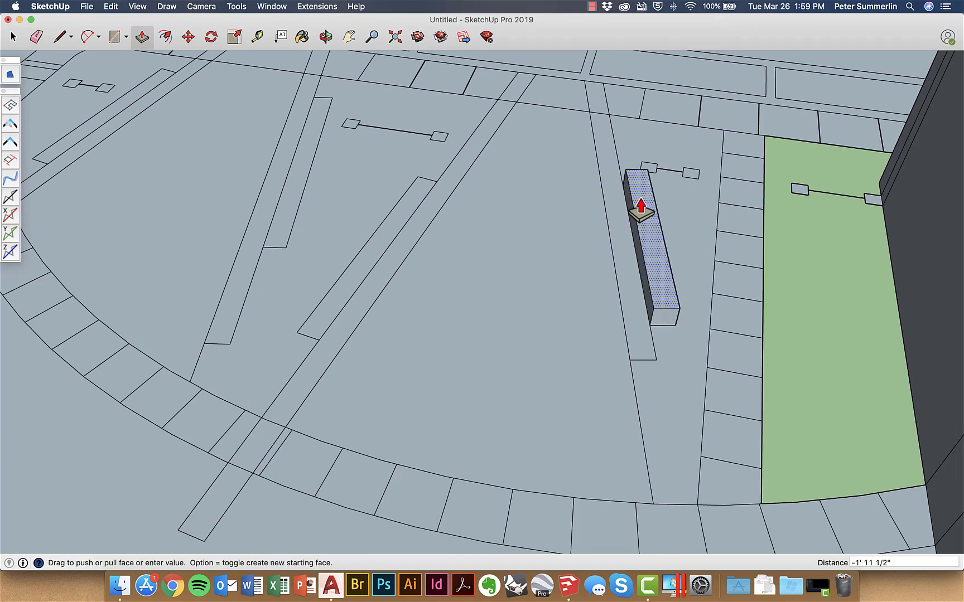
{"action": "type", "text": "18"}
{"action": "key", "text": "Return"}
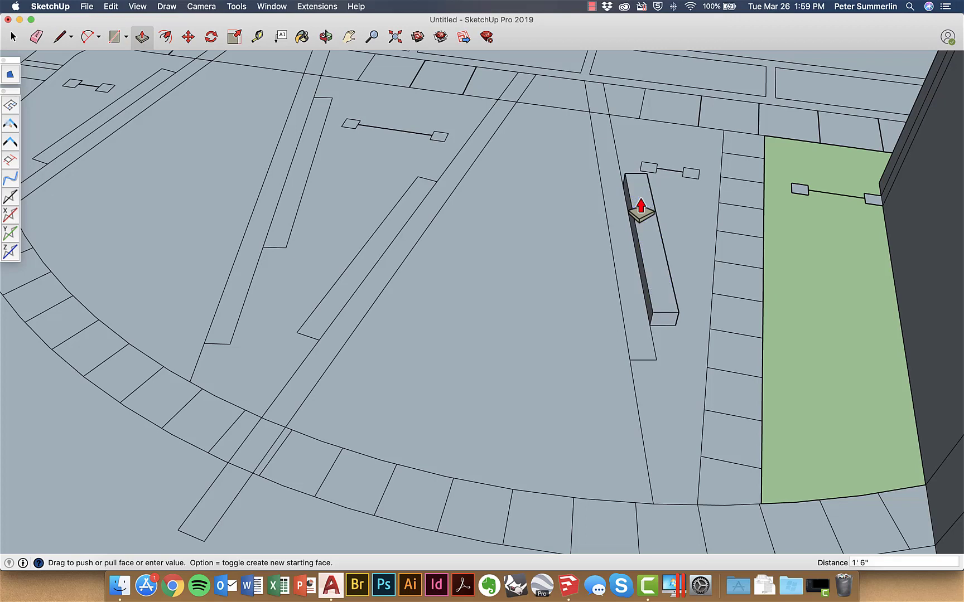
{"action": "double_click", "coordinate": [398, 235]}
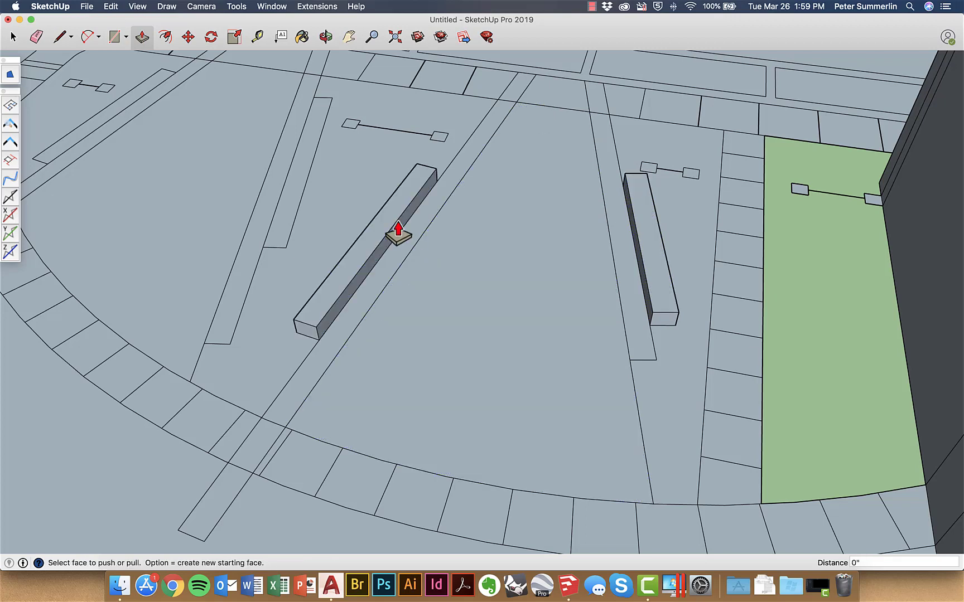
{"action": "double_click", "coordinate": [298, 189]}
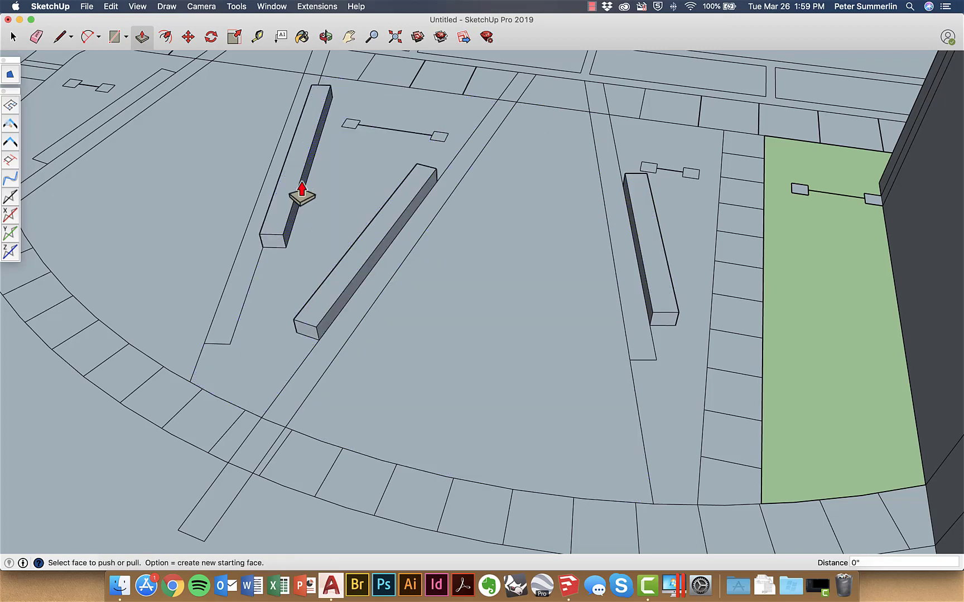
{"action": "double_click", "coordinate": [106, 125]}
Step: Pull the lower right front area up into a second block adjoining the right-hand mass
{"action": "scroll", "coordinate": [435, 221], "scroll_direction": "down", "scroll_amount": 5}
{"action": "scroll", "coordinate": [435, 220], "scroll_direction": "down", "scroll_amount": 5}
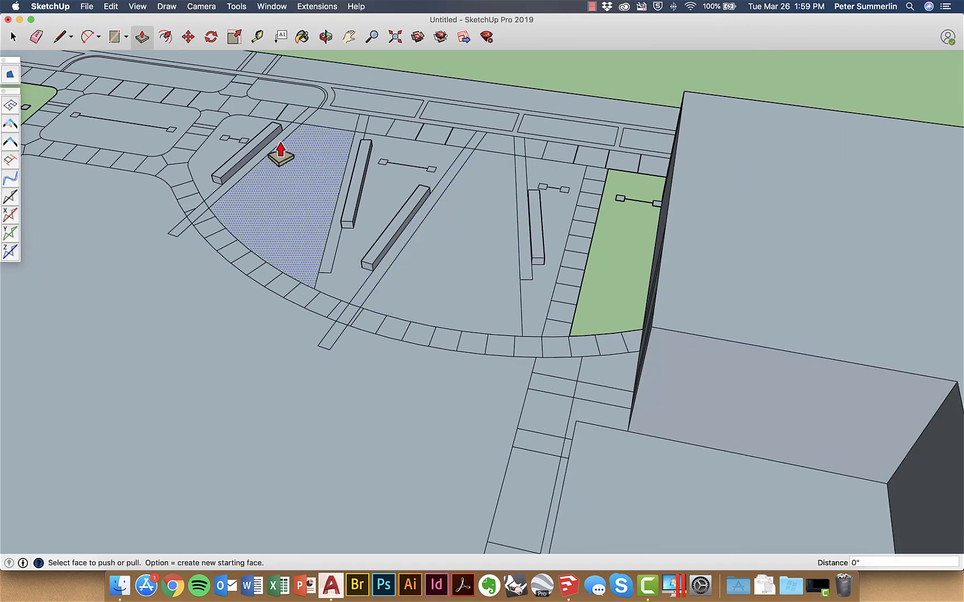
{"action": "middle_click_drag", "start_coordinate": [281, 155], "coordinate": [451, 187]}
{"action": "middle_click_drag", "start_coordinate": [351, 252], "coordinate": [538, 290]}
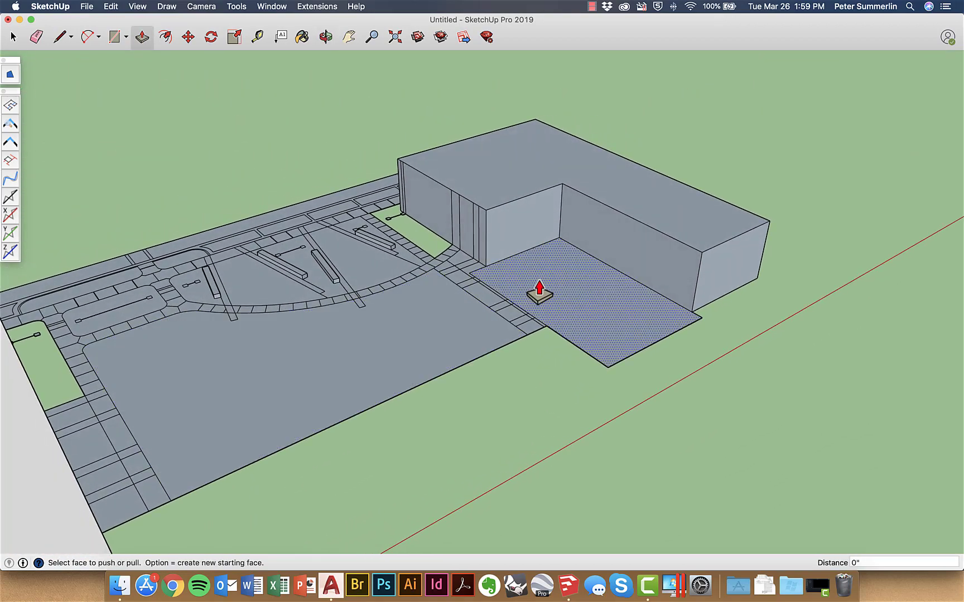
{"action": "left_click_drag", "start_coordinate": [537, 291], "coordinate": [539, 244]}
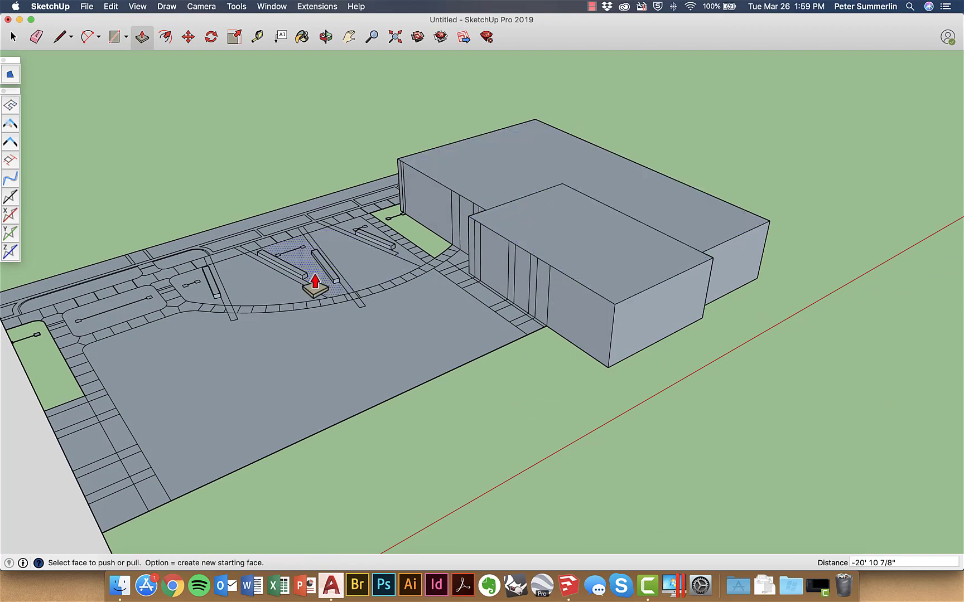
{"action": "middle_click_drag", "start_coordinate": [314, 280], "coordinate": [215, 282]}
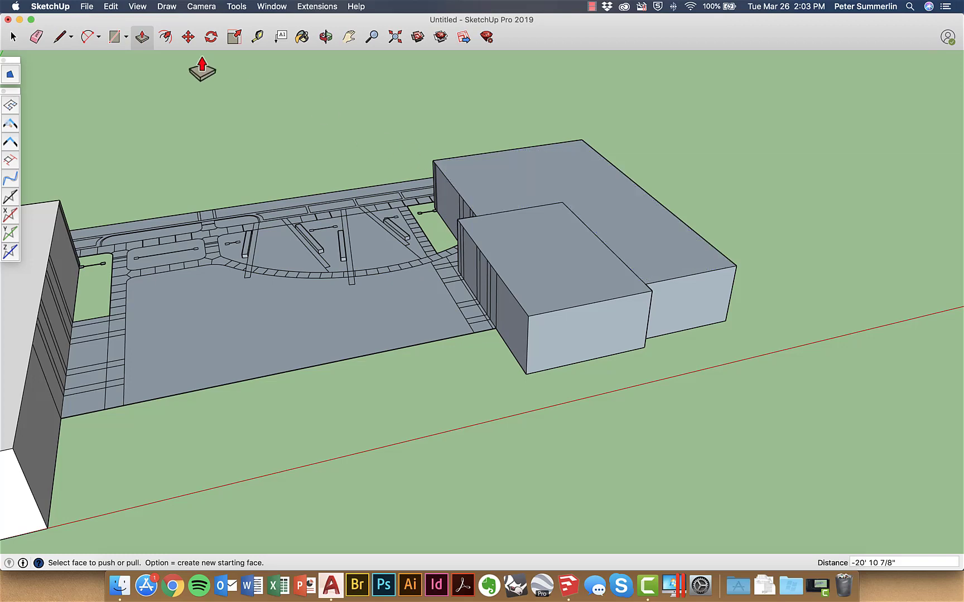
Step: Import 2Site Plan_Canopy.dwg into the model and dismiss the import results summary
{"action": "left_click", "coordinate": [86, 6]}
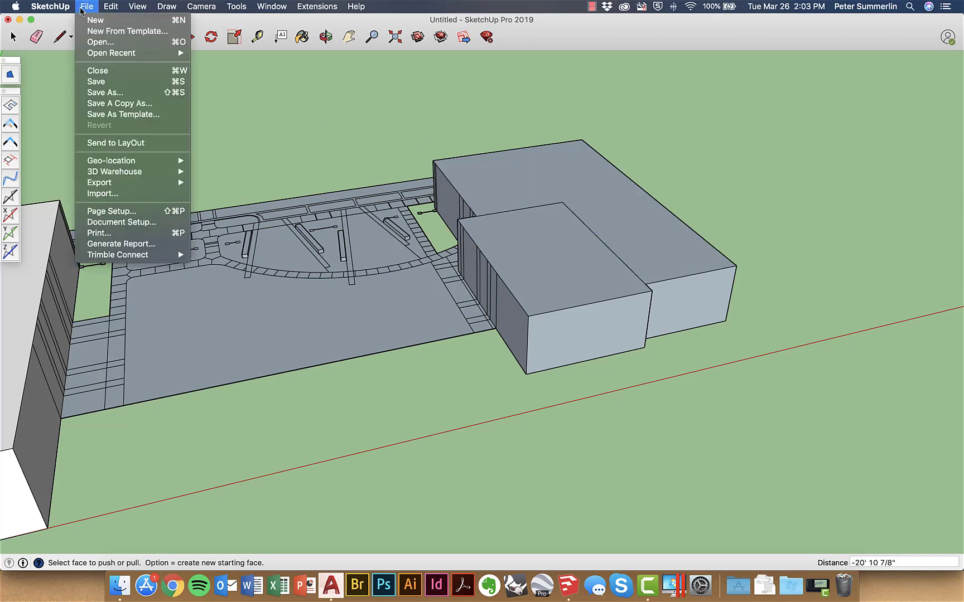
{"action": "left_click", "coordinate": [119, 193]}
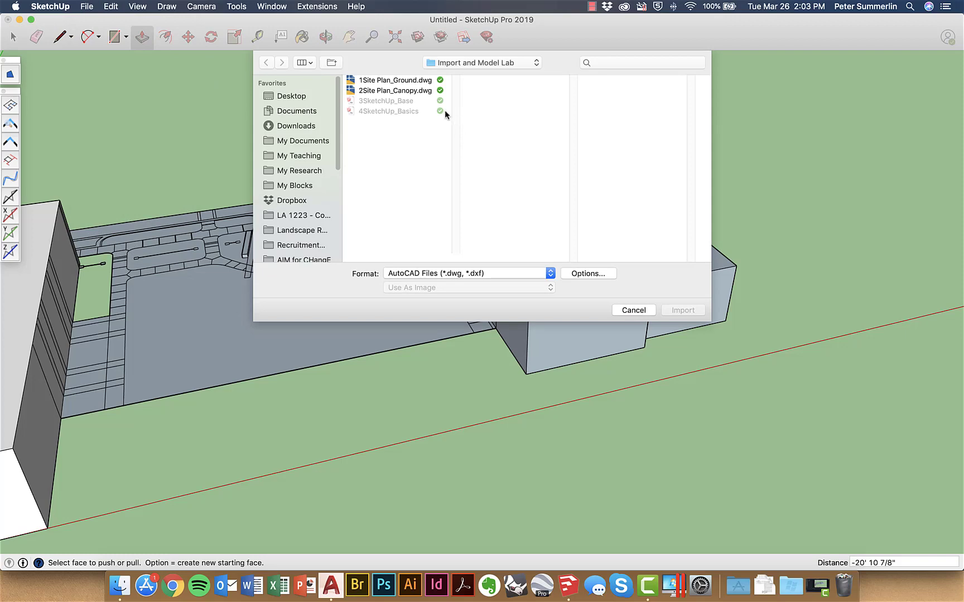
{"action": "left_click", "coordinate": [397, 92]}
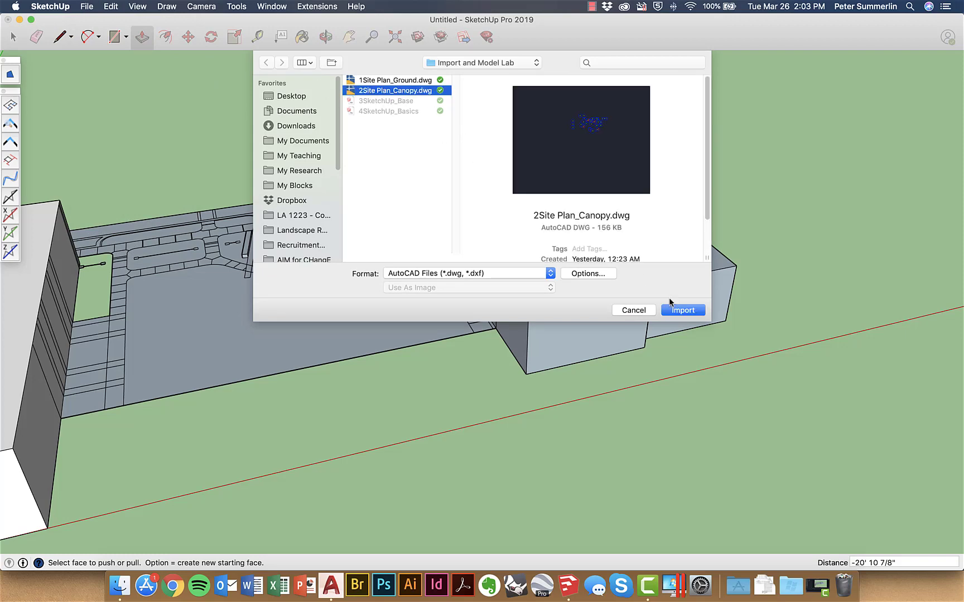
{"action": "left_click", "coordinate": [685, 312]}
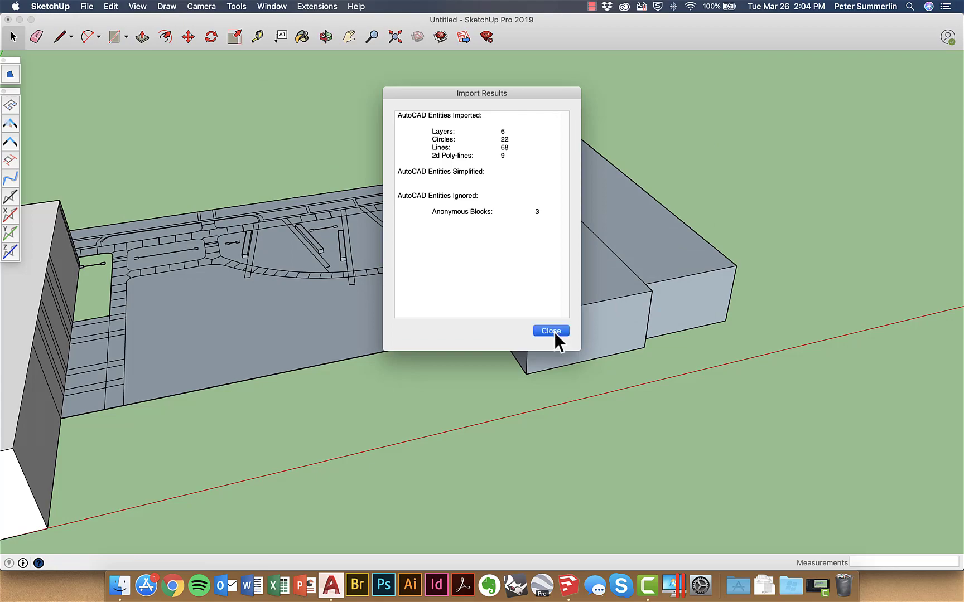
{"action": "left_click", "coordinate": [551, 332]}
Step: Orbit to the courtyard and select the imported tree canopy linework as a single group
{"action": "middle_click_drag", "start_coordinate": [536, 214], "coordinate": [388, 308]}
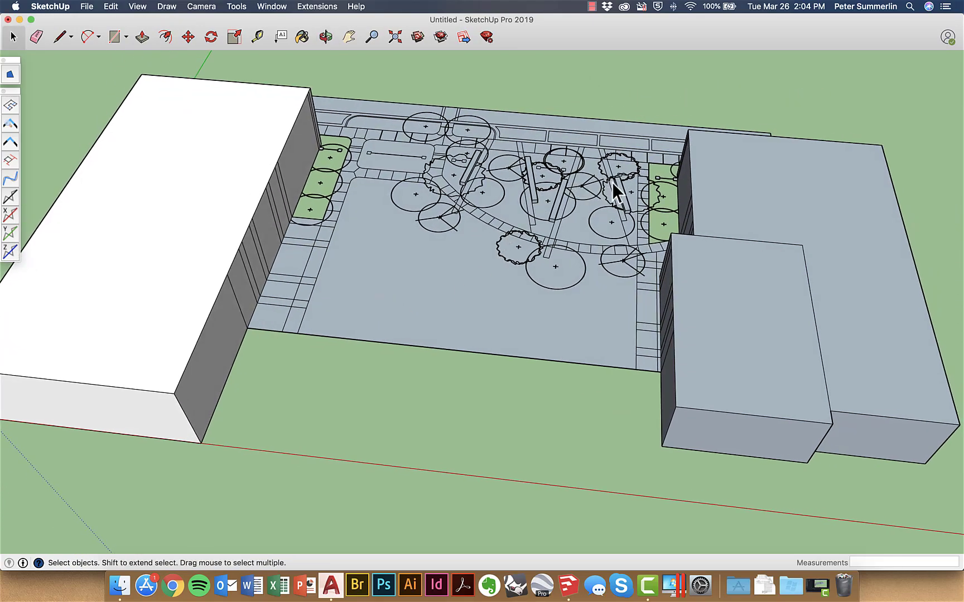
{"action": "scroll", "coordinate": [622, 169], "scroll_direction": "up", "scroll_amount": 5}
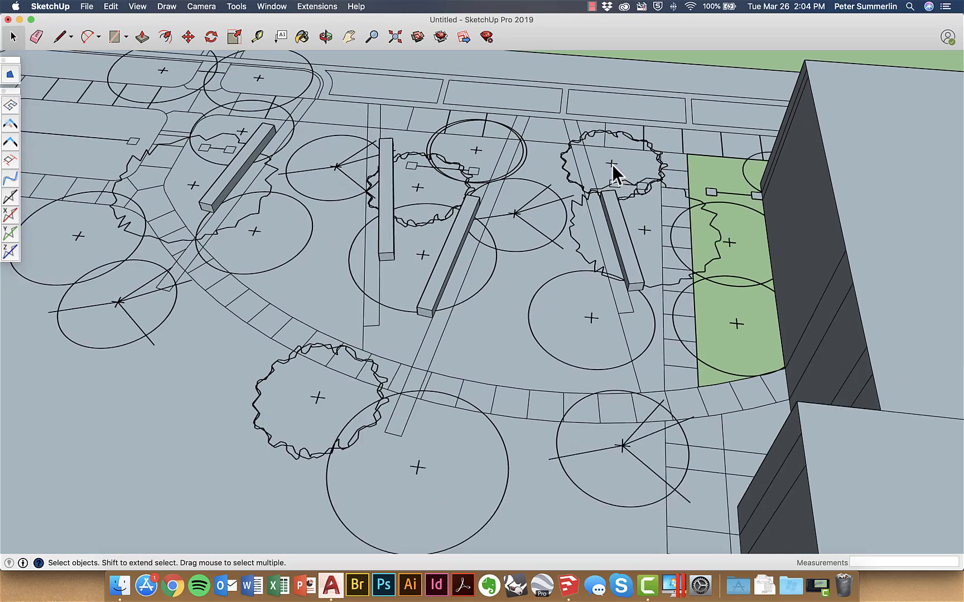
{"action": "left_click", "coordinate": [611, 165]}
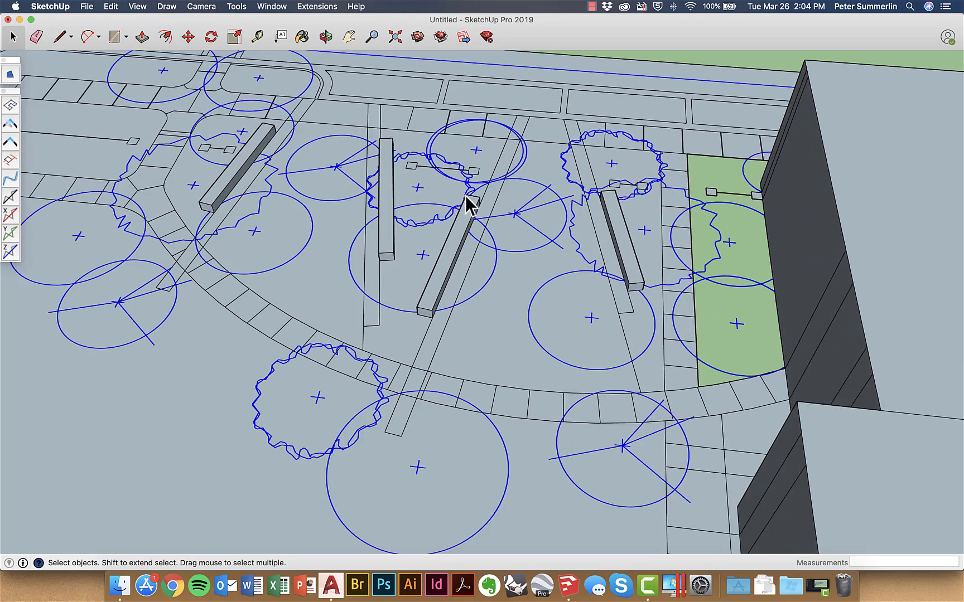
{"action": "scroll", "coordinate": [564, 243], "scroll_direction": "down", "scroll_amount": 5}
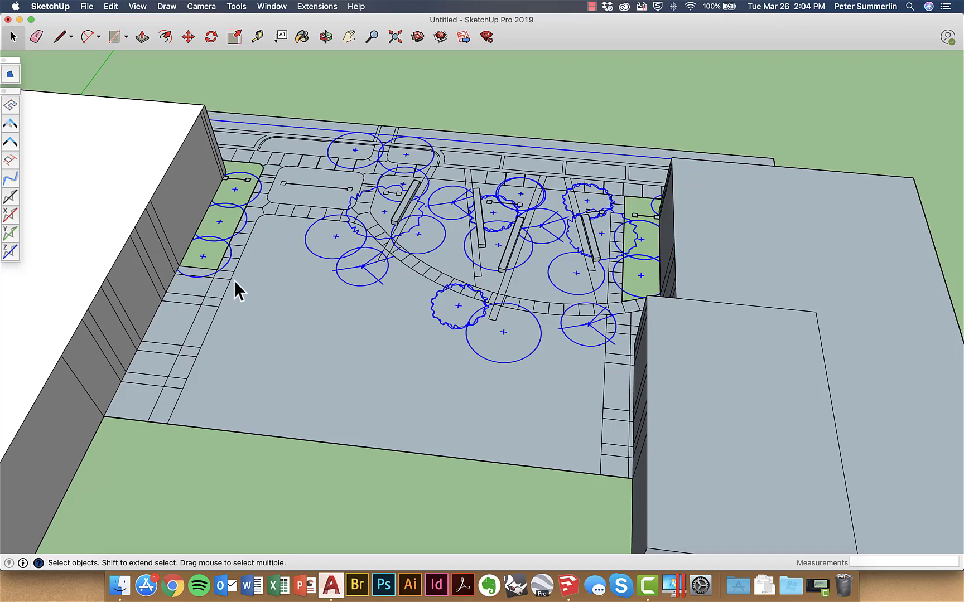
{"action": "key", "text": "o"}
{"action": "left_click_drag", "start_coordinate": [490, 222], "coordinate": [426, 202]}
{"action": "key", "text": "space"}
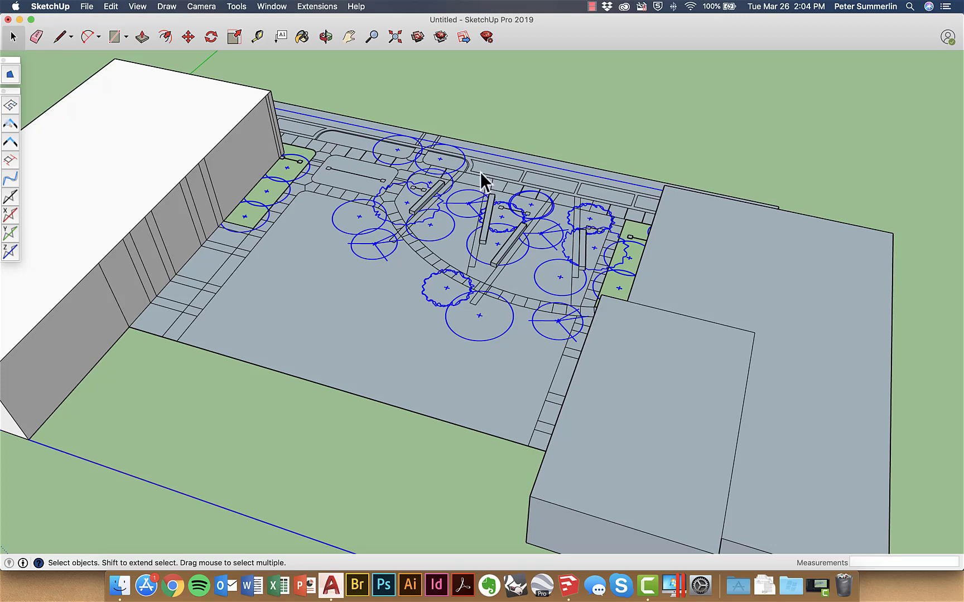
{"action": "left_click", "coordinate": [488, 133]}
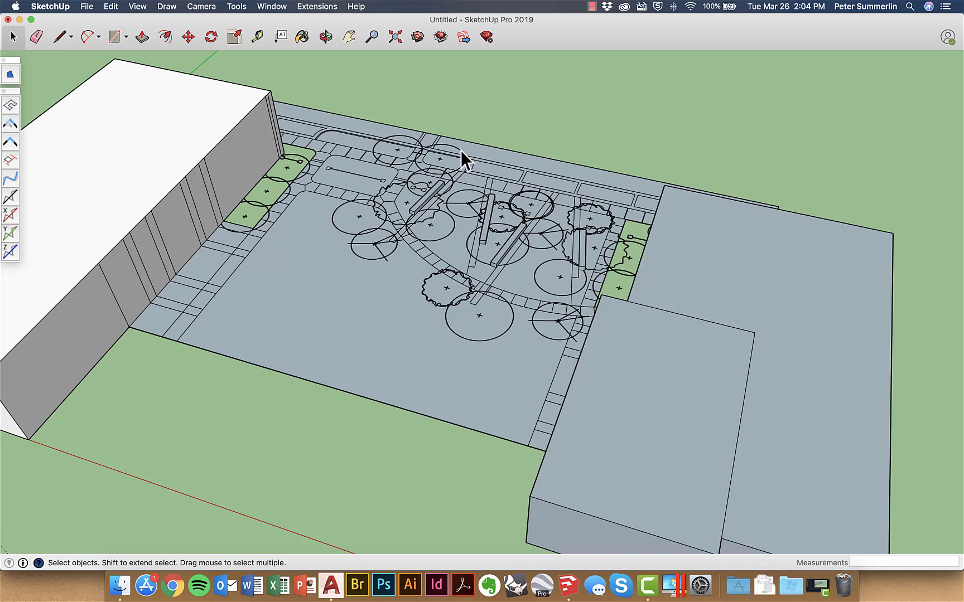
{"action": "left_click", "coordinate": [461, 150]}
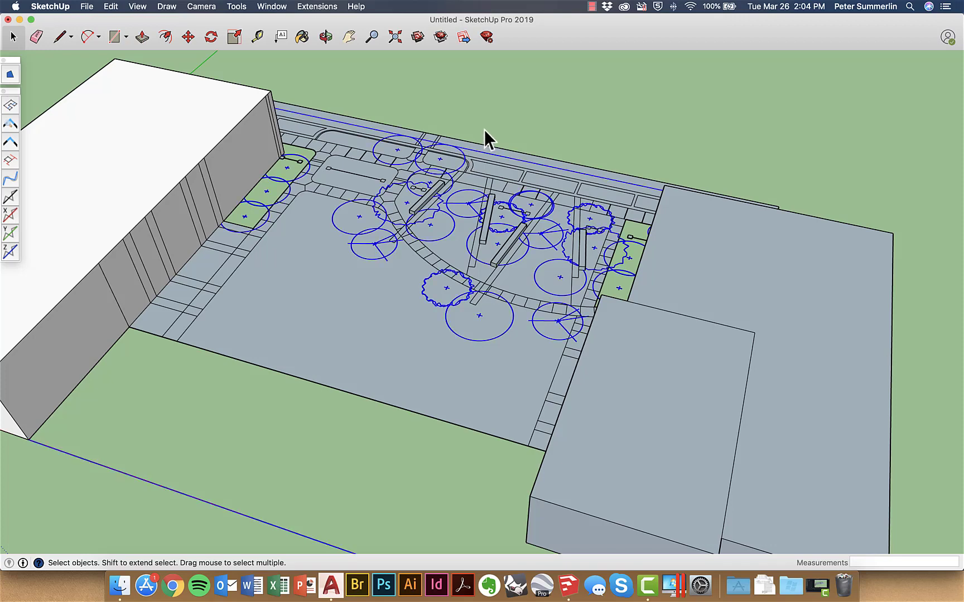